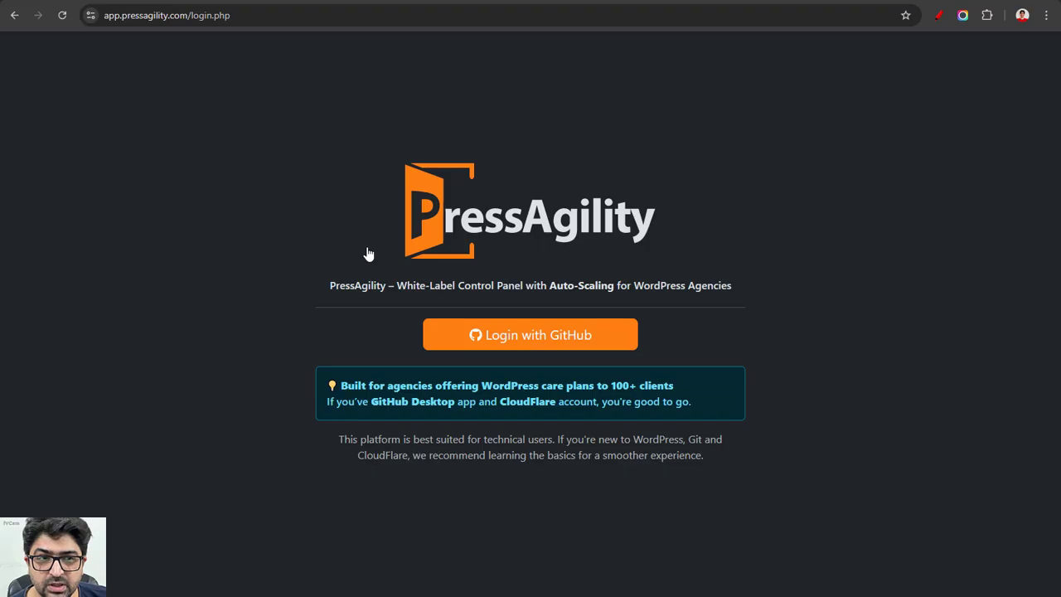
Step: Log in with GitHub and start creating a new auto-scaled WordPress network
left_click(533, 335)
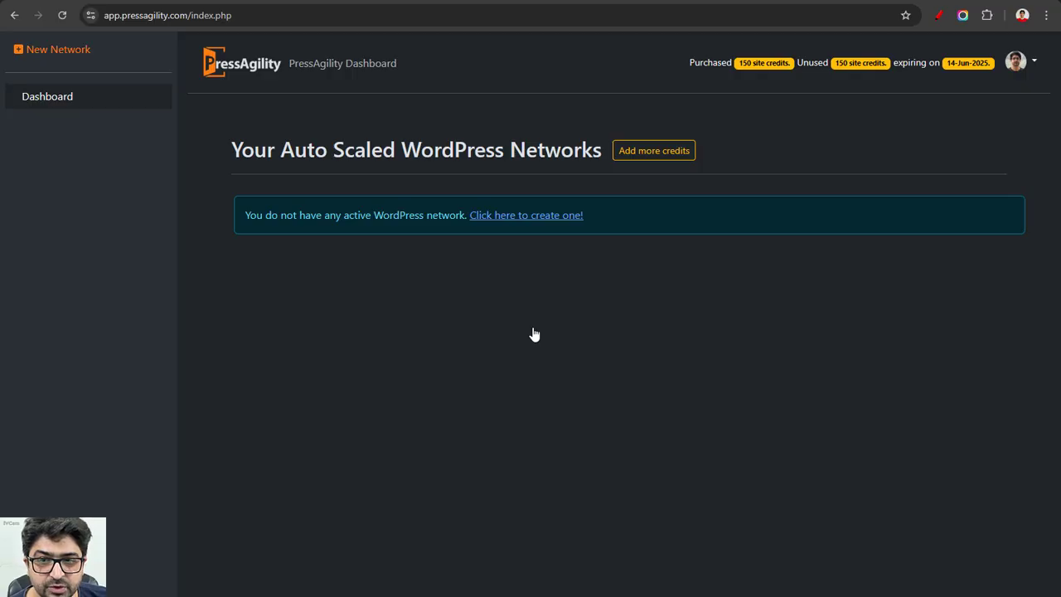
left_click(543, 221)
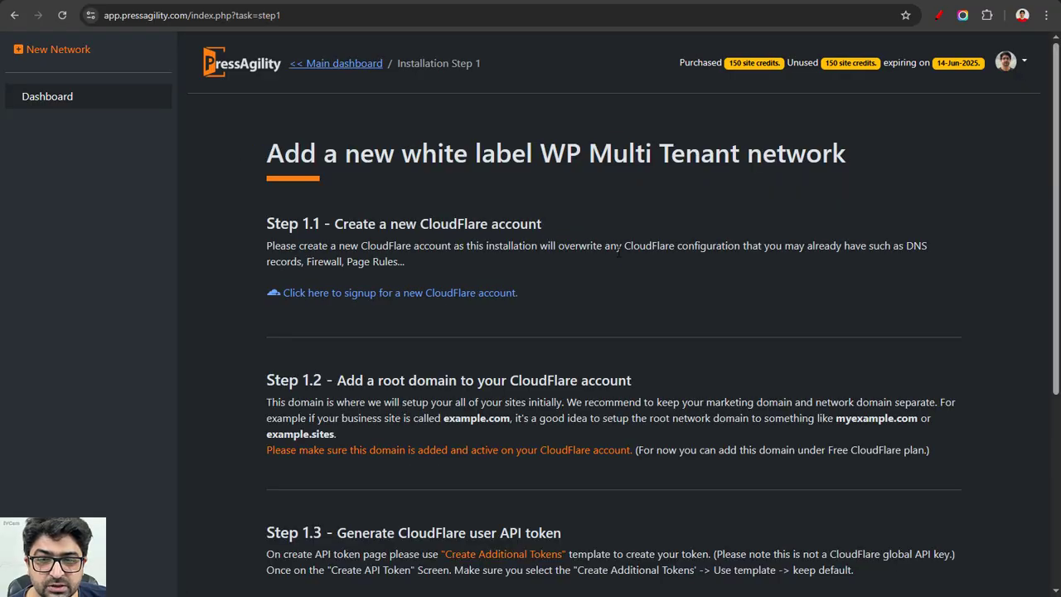
Step: Open the CloudFlare account and check that the root domain rabbitbuilder.com is active
left_click(470, 293)
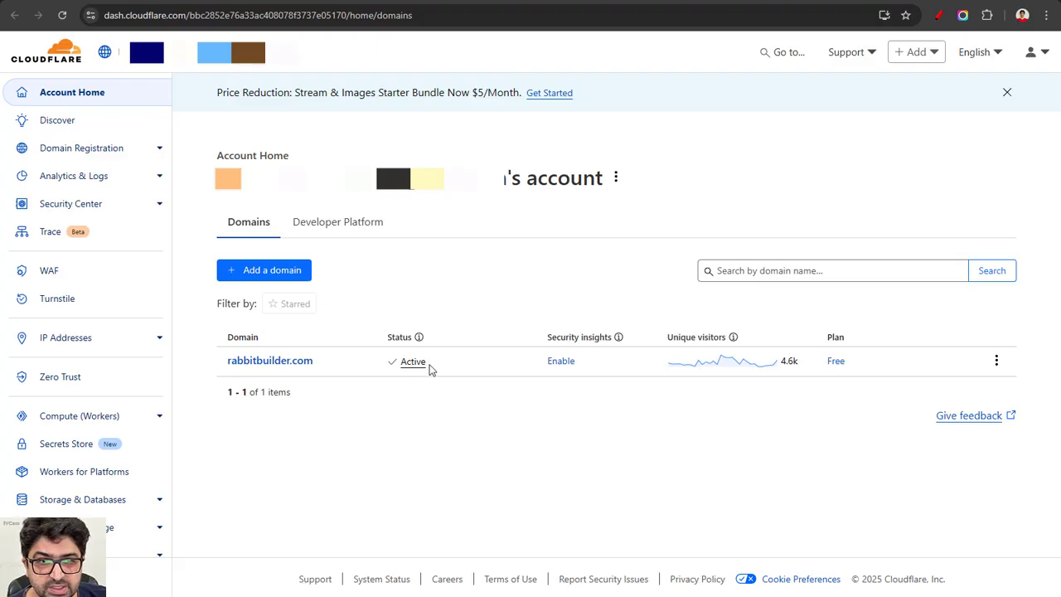
left_click_drag(431, 367, 391, 370)
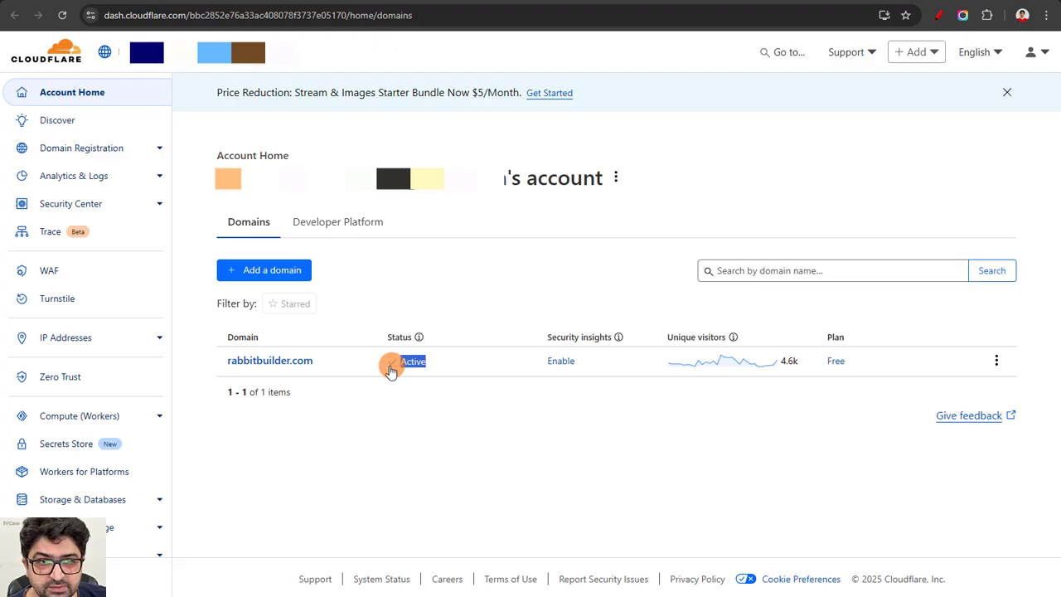
left_click(458, 384)
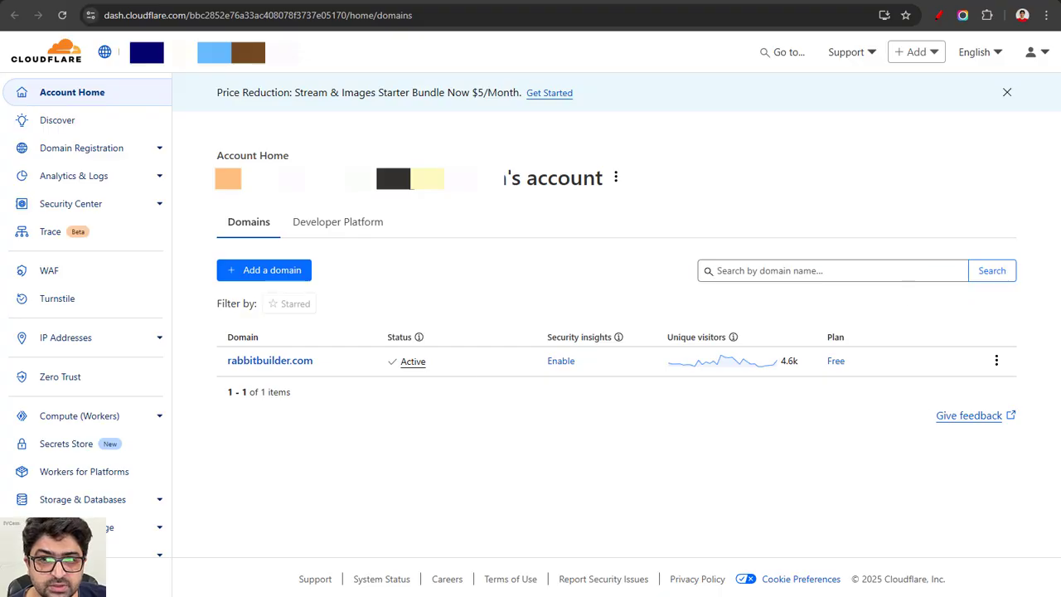
Step: Open the profile's API Tokens page and start creating a new user API token
left_click(1043, 54)
left_click(1012, 100)
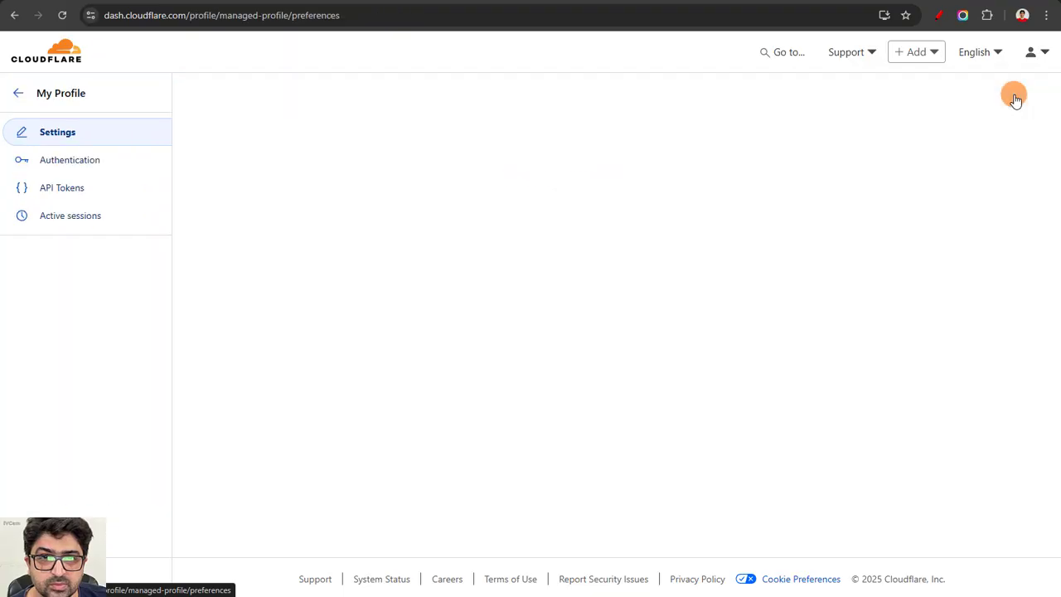
left_click(98, 191)
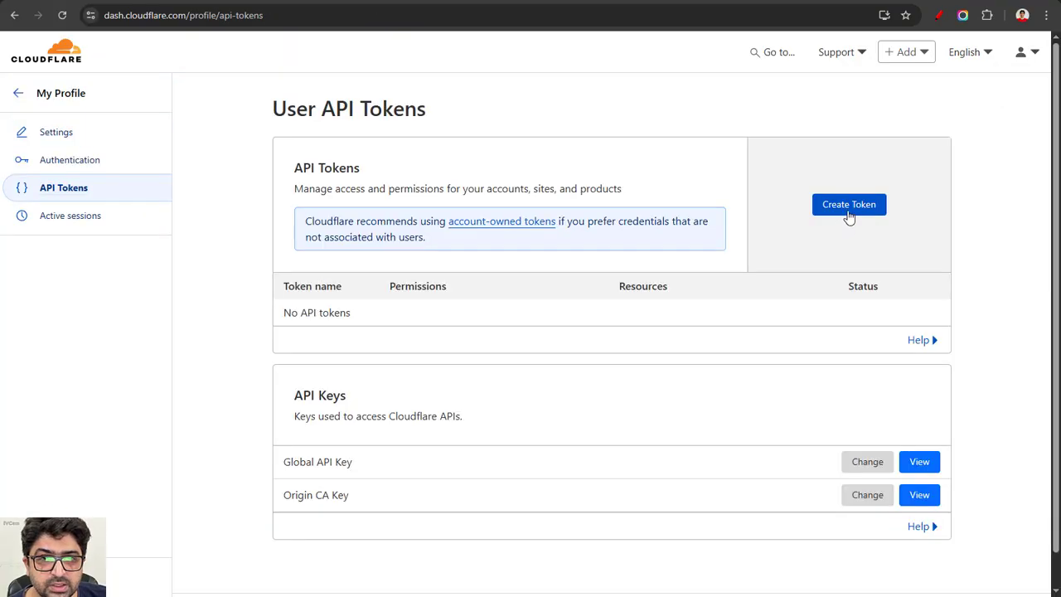
left_click(847, 209)
Step: Create a token from the Create Additional Tokens template with default settings and copy it
scroll(478, 261, "down", 2)
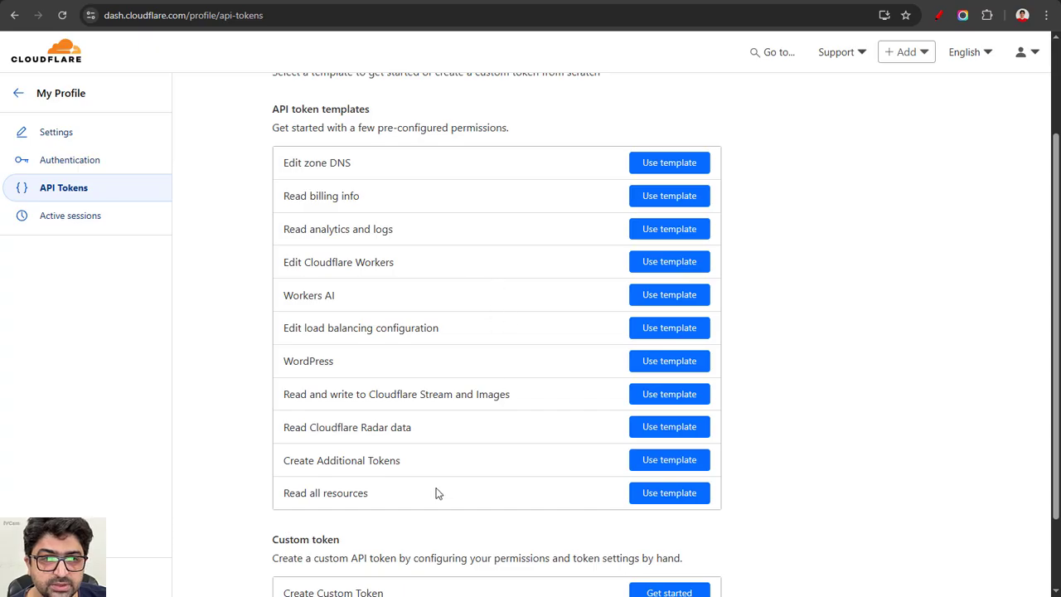
left_click_drag(290, 464, 412, 464)
left_click(490, 464)
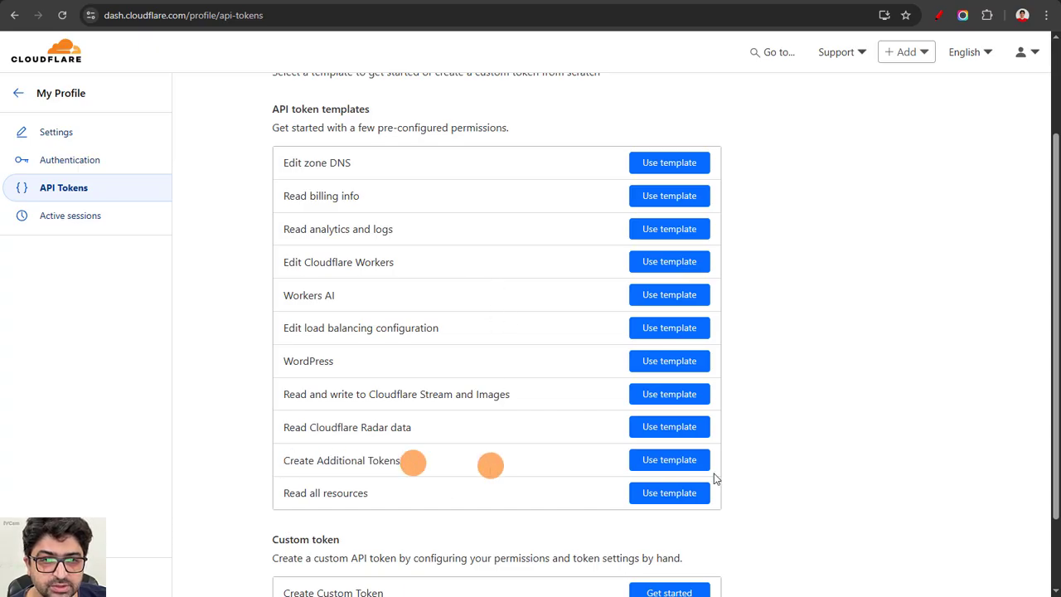
left_click(688, 463)
scroll(490, 361, "down", 2)
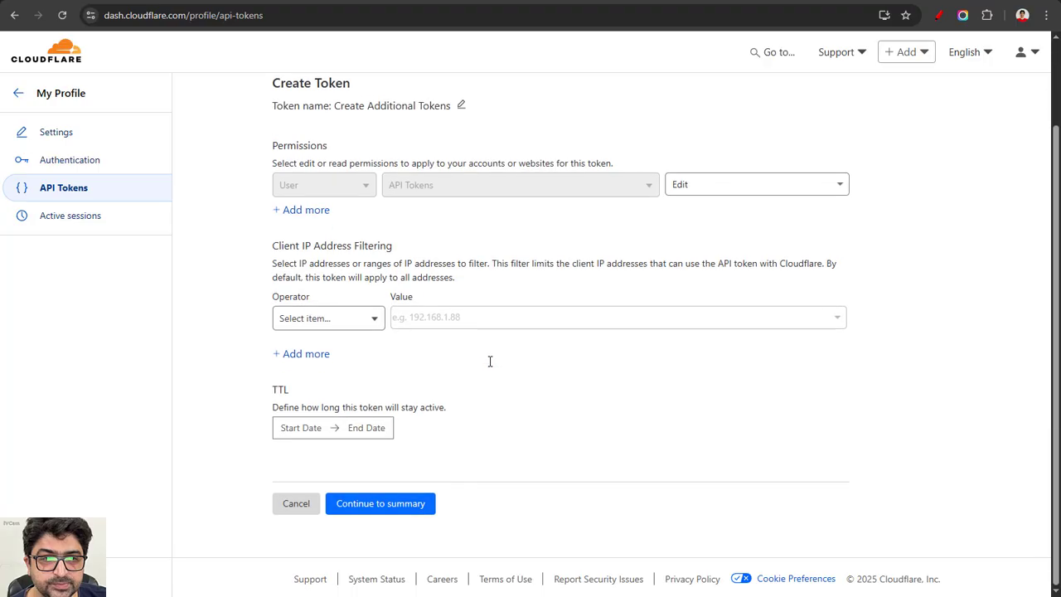
left_click(397, 507)
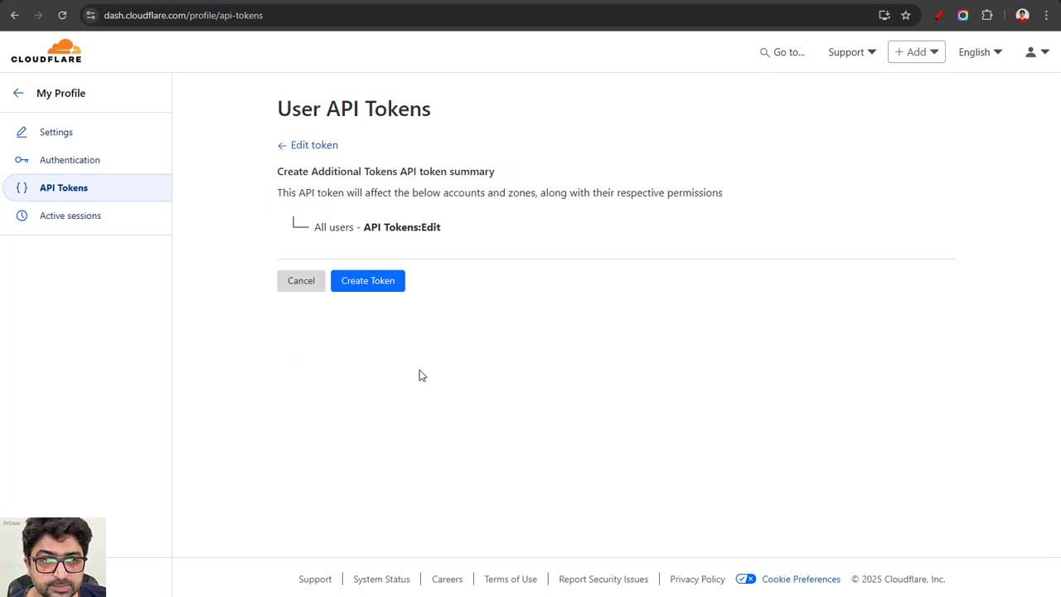
left_click(360, 284)
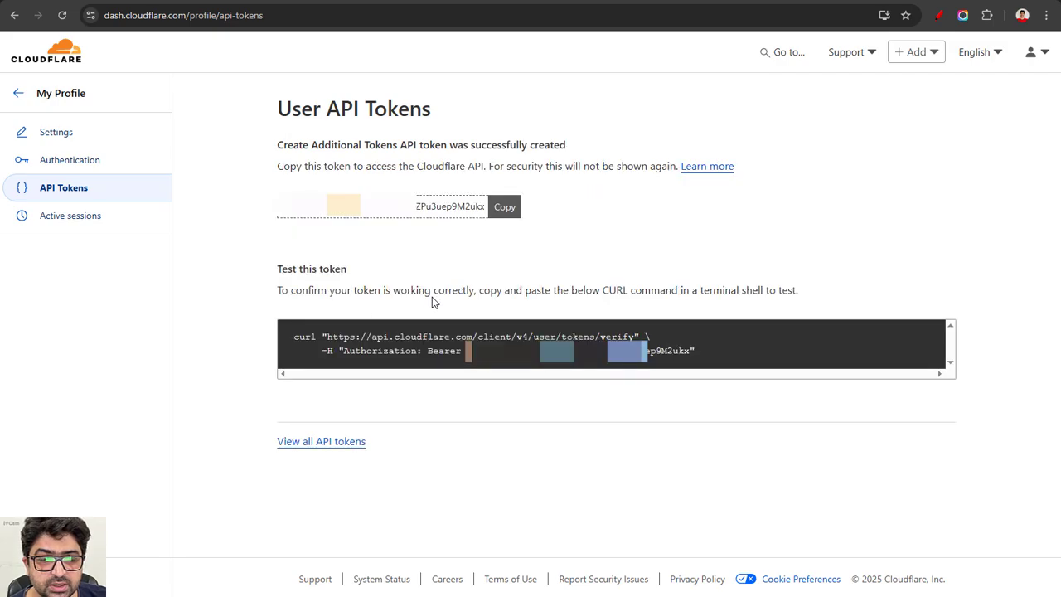
left_click(504, 207)
Step: Back in PressAgility, paste the CloudFlare token and verify the info to go to the next step
left_click(236, 2)
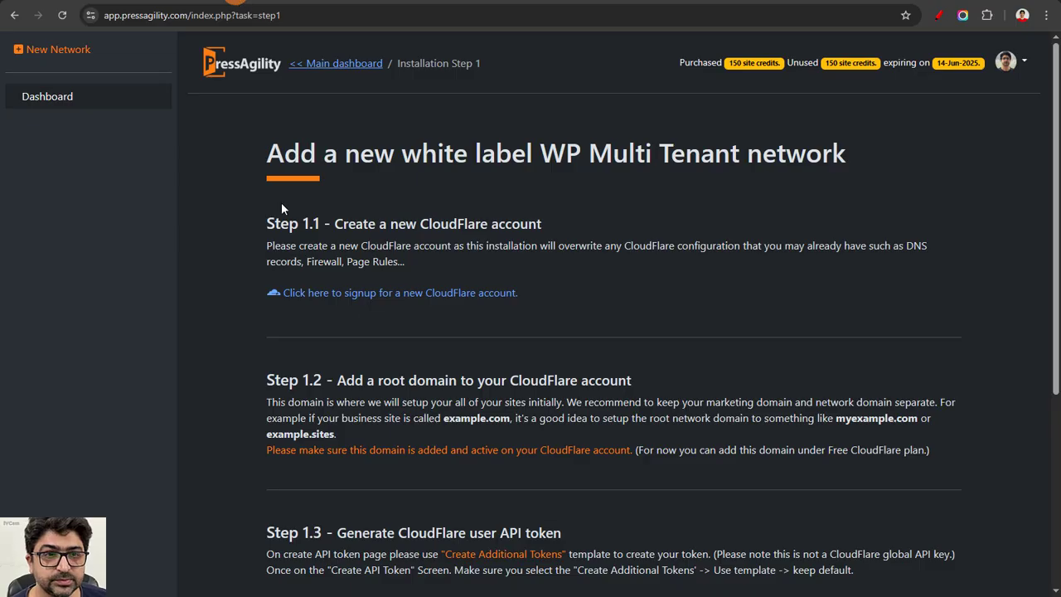
scroll(281, 202, "down", 4)
left_click(497, 470)
key("ctrl+v")
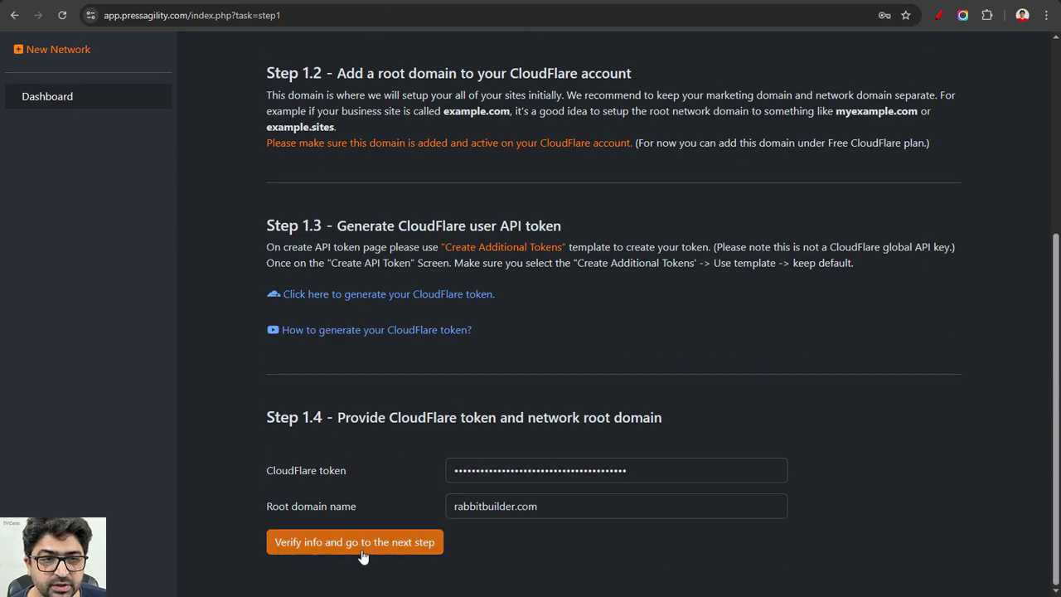
left_click(374, 552)
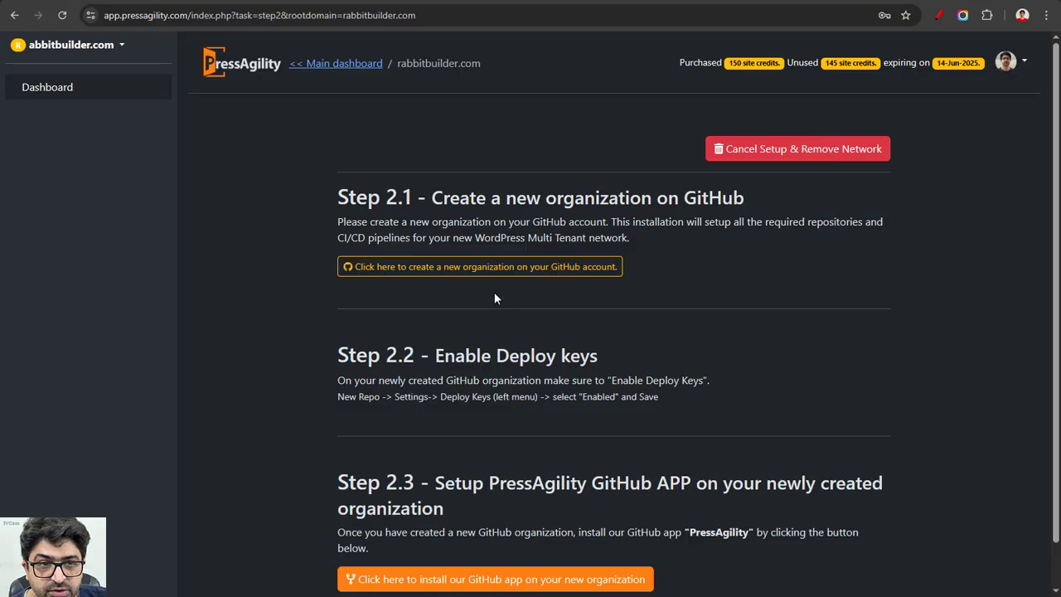
Step: Start a new GitHub organization named RabbitBuilder-AS-17 and fill in the contact e-mail
left_click(504, 267)
type("RabbitBu")
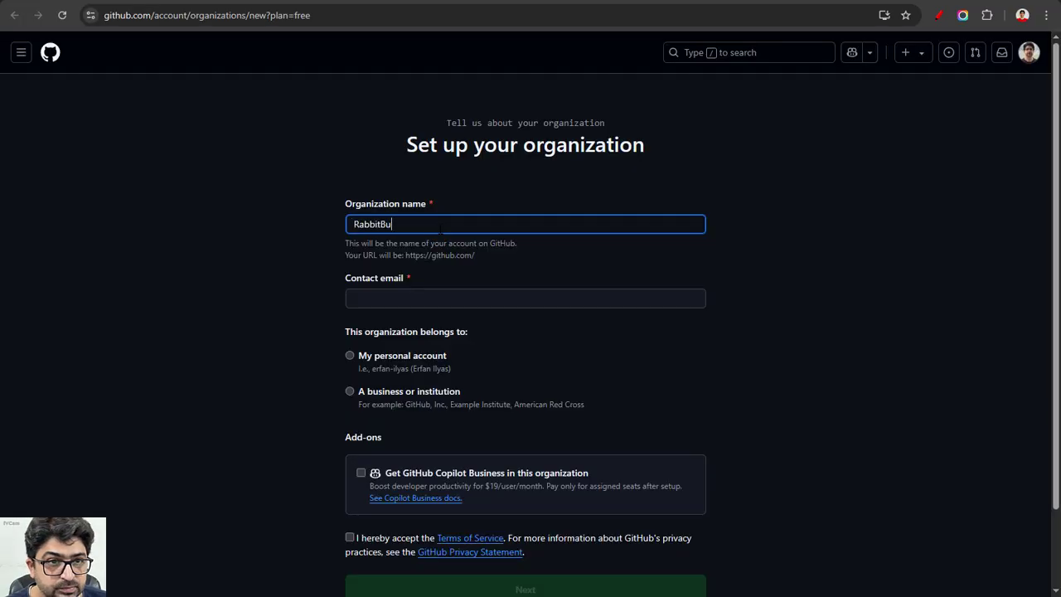
type("ilder-AS-")
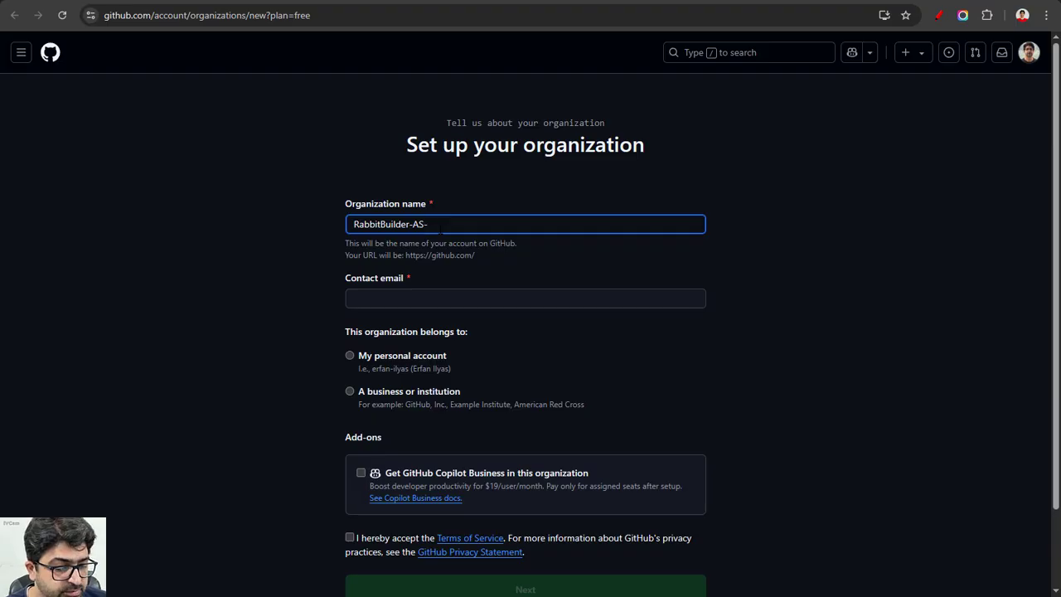
type("17")
left_click(423, 298)
left_click(464, 329)
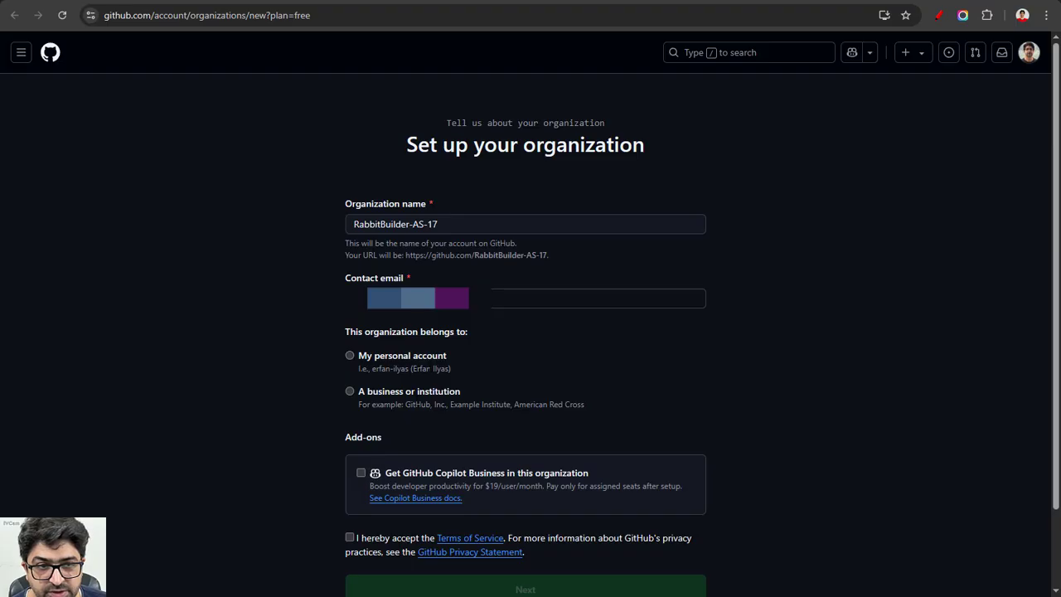
Step: Set the organization as belonging to the business RabbitBuilder, accept the customer agreement and submit
left_click(424, 395)
scroll(415, 373, "down", 3)
left_click(349, 432)
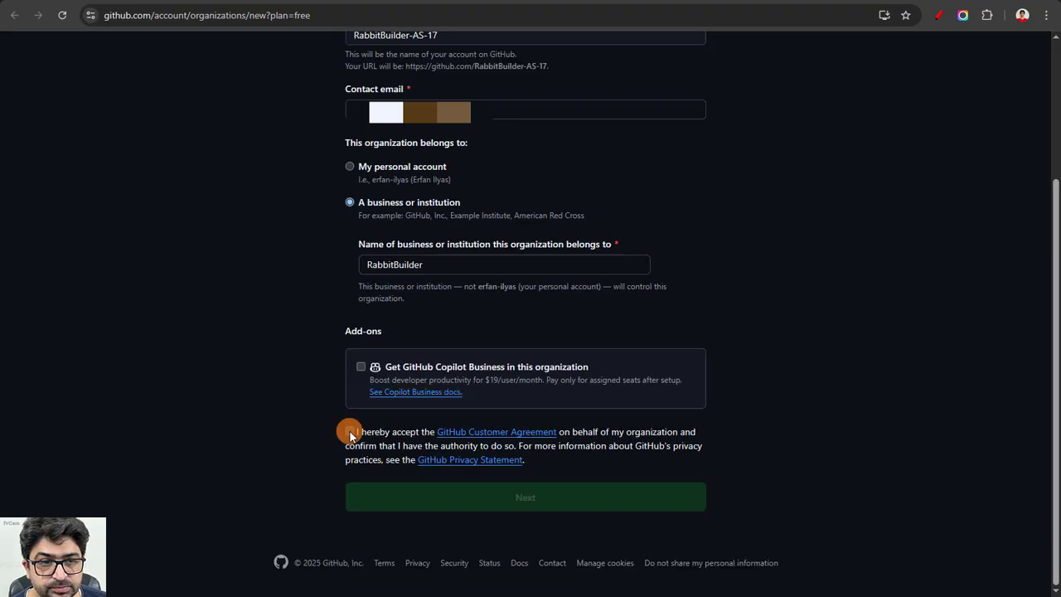
key("Return")
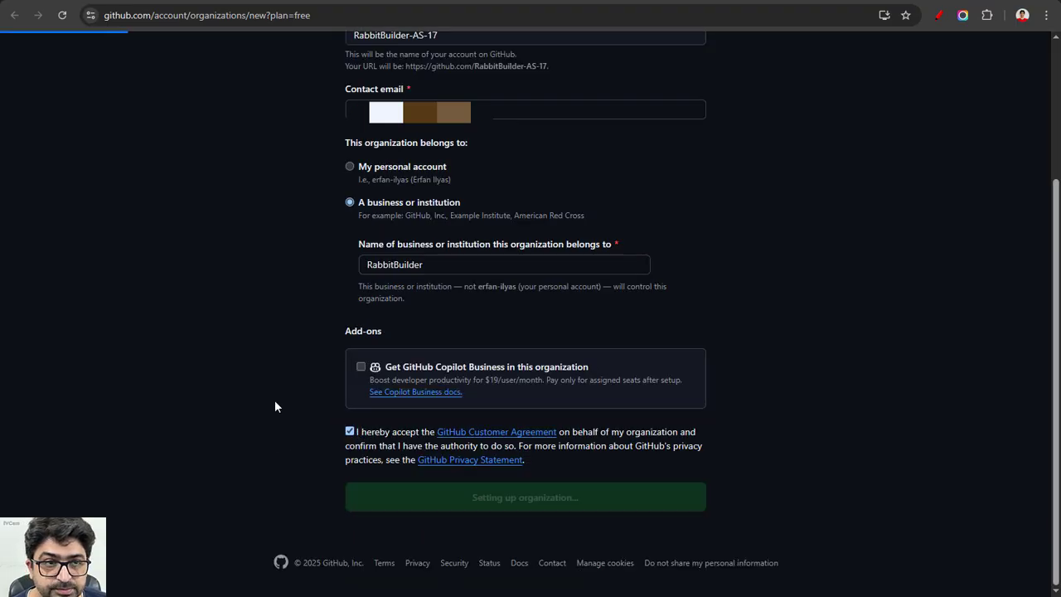
Step: Enable deploy keys in the organization's settings and save the policy
left_click_drag(337, 308, 601, 307)
left_click(531, 84)
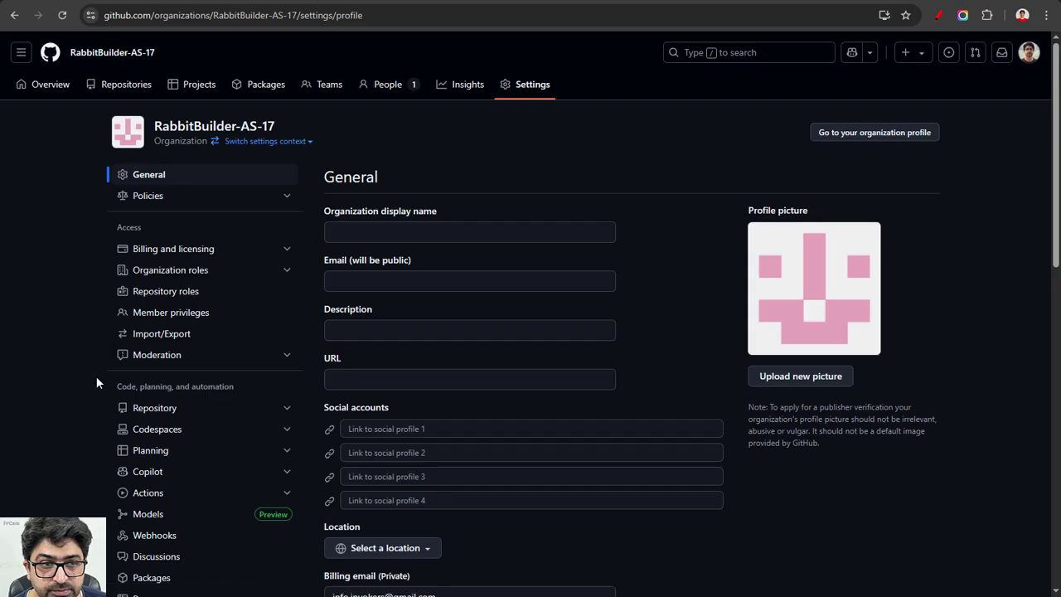
scroll(275, 360, "down", 3)
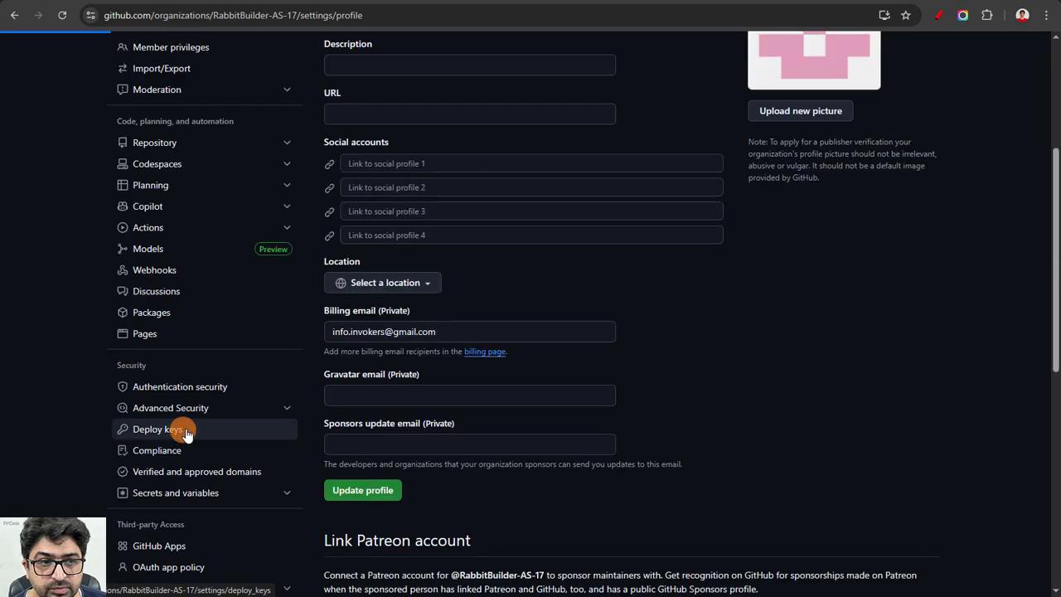
left_click(175, 428)
left_click(340, 324)
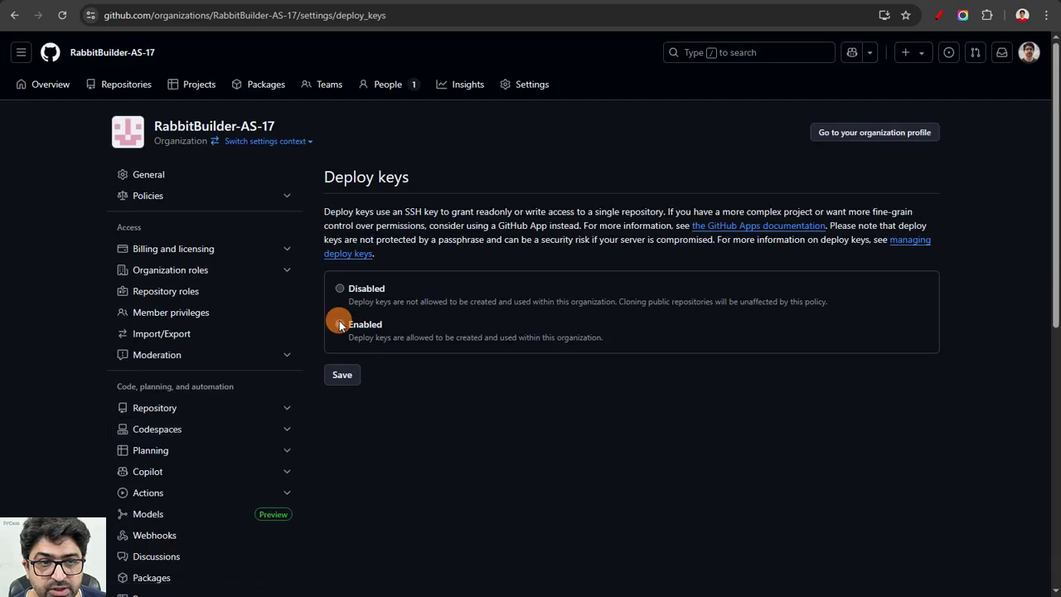
left_click(347, 371)
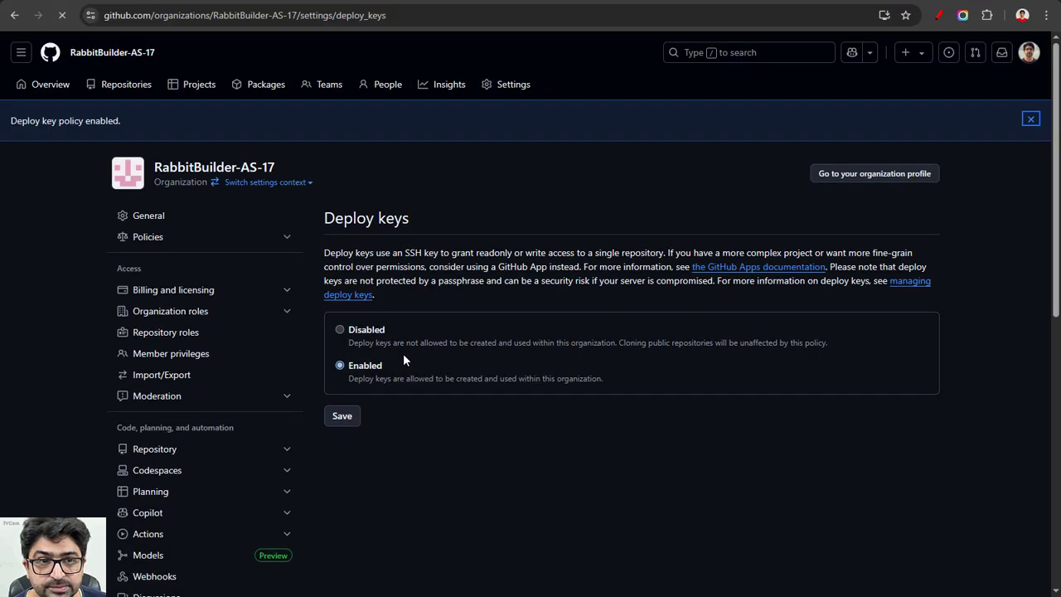
Step: Install the PressAgility GitHub app on the RabbitBuilder-AS-17 organization for all repositories
left_click(268, 1)
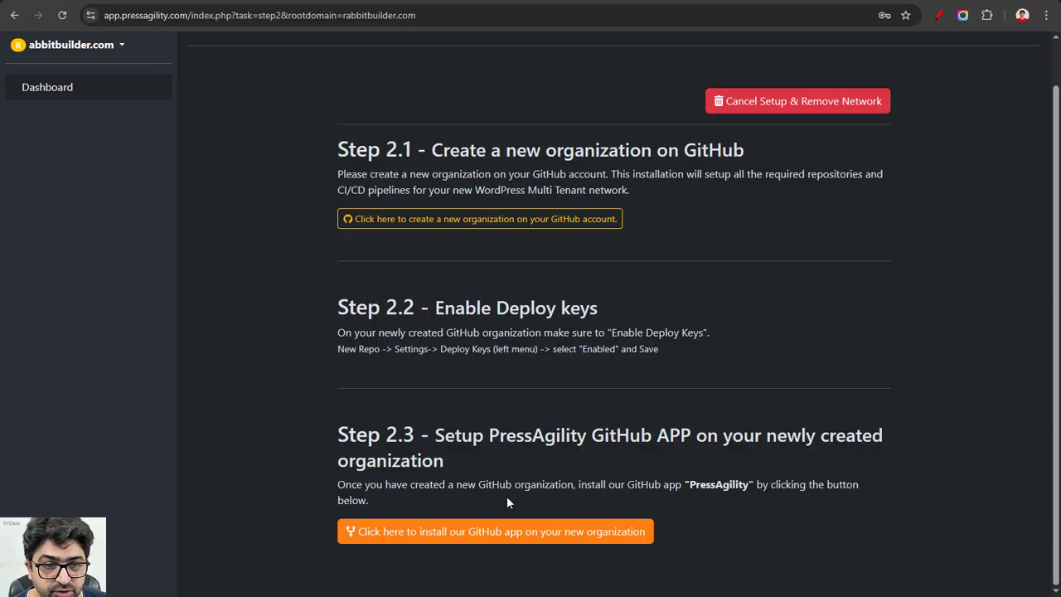
left_click(504, 531)
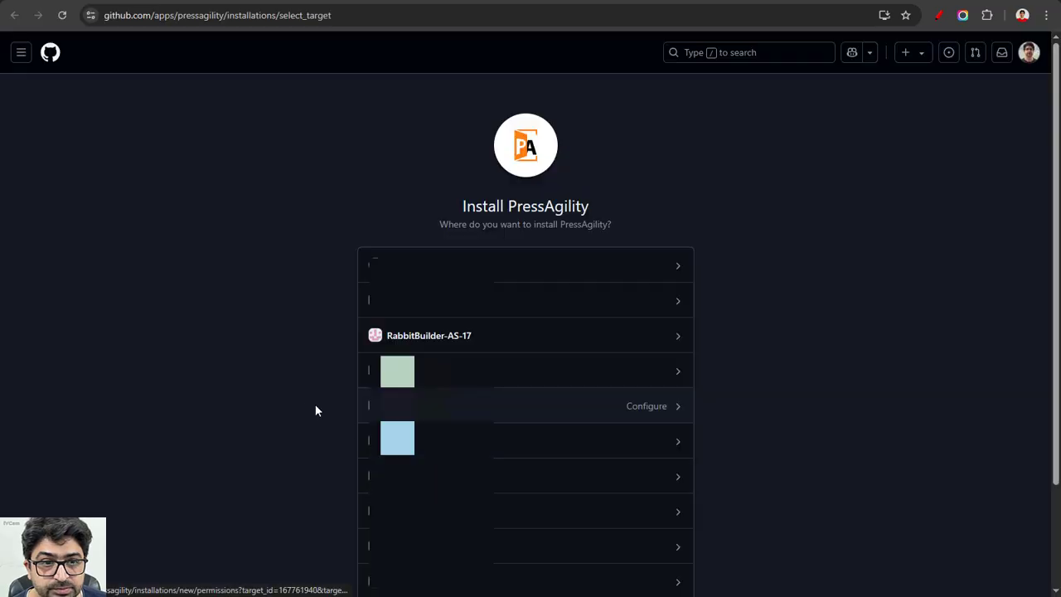
scroll(498, 332, "down", 3)
left_click(663, 208)
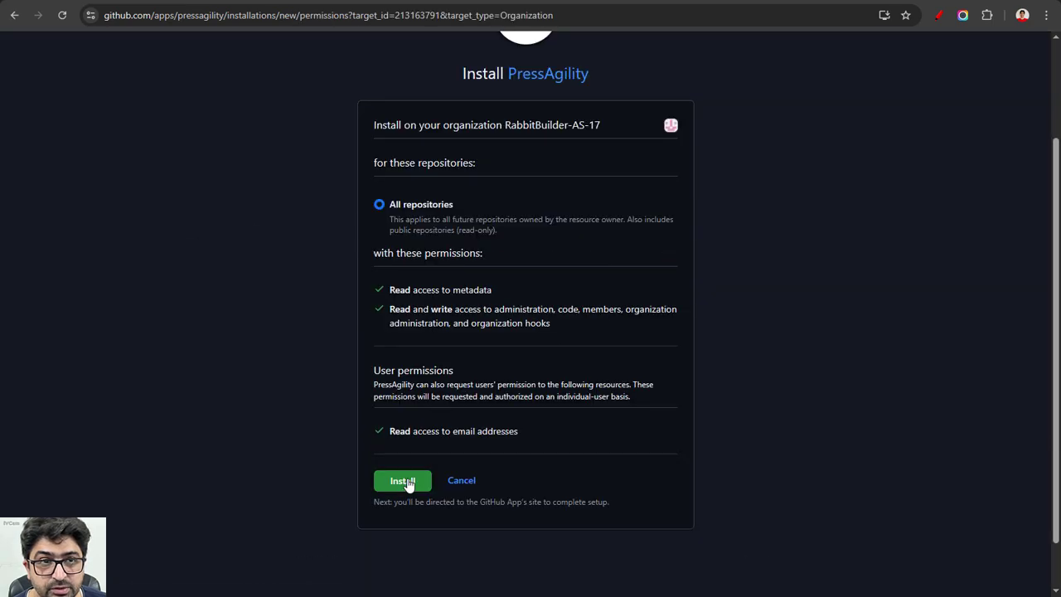
left_click(404, 481)
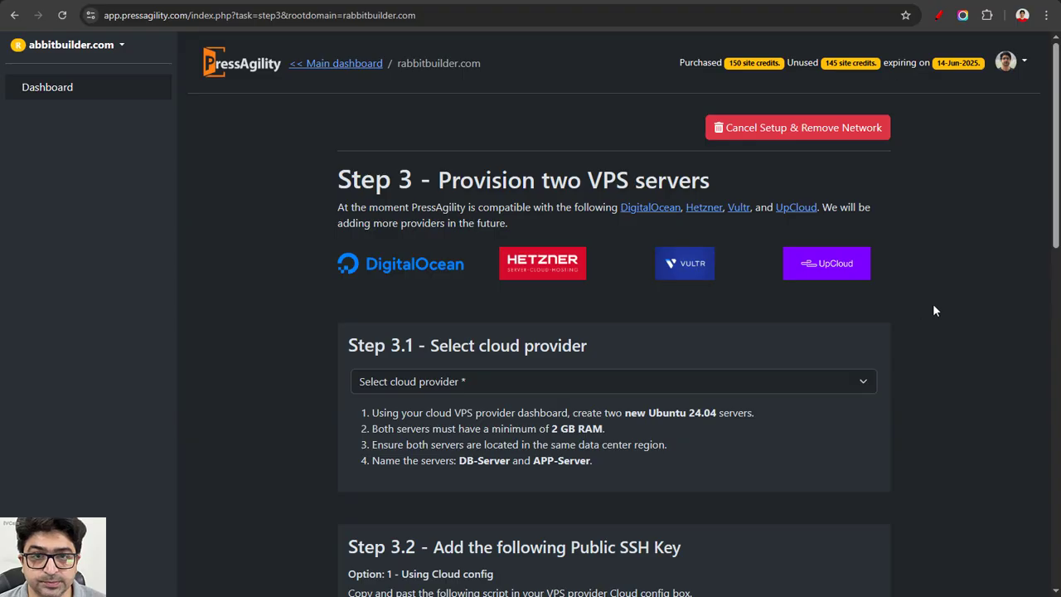
Step: Select UpCloud as the cloud provider for provisioning the VPS servers
scroll(933, 304, "down", 2)
left_click(559, 249)
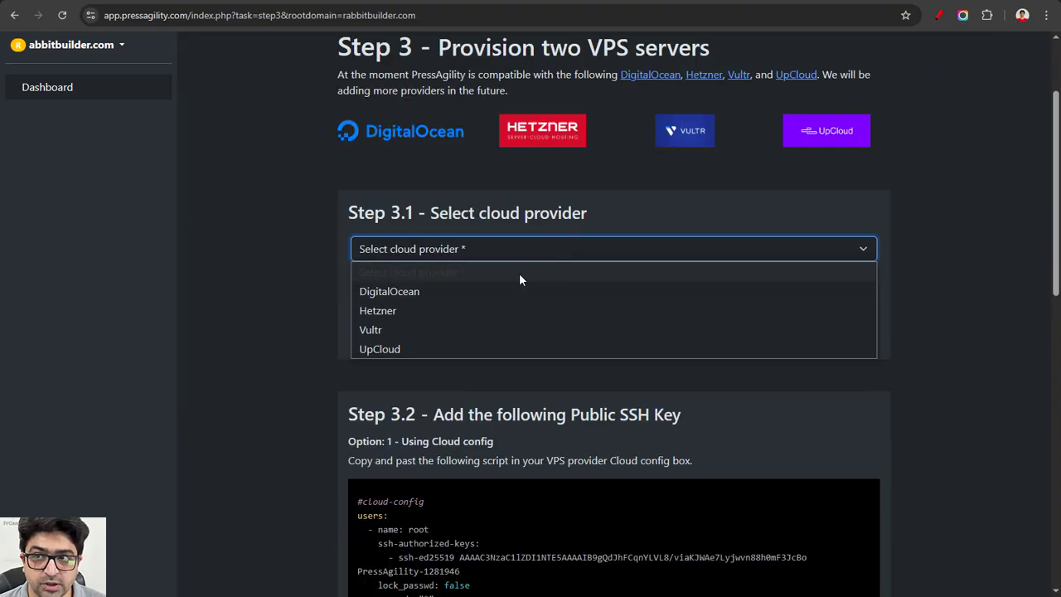
left_click(414, 354)
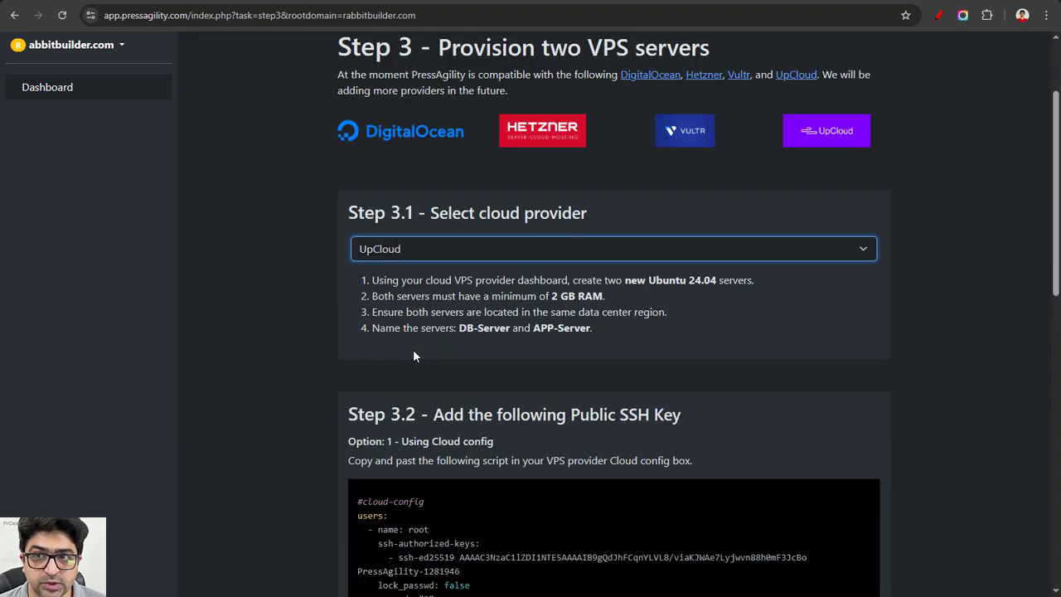
Step: Open the UpCloud dashboard and start deploying a new server
scroll(434, 348, "up", 2)
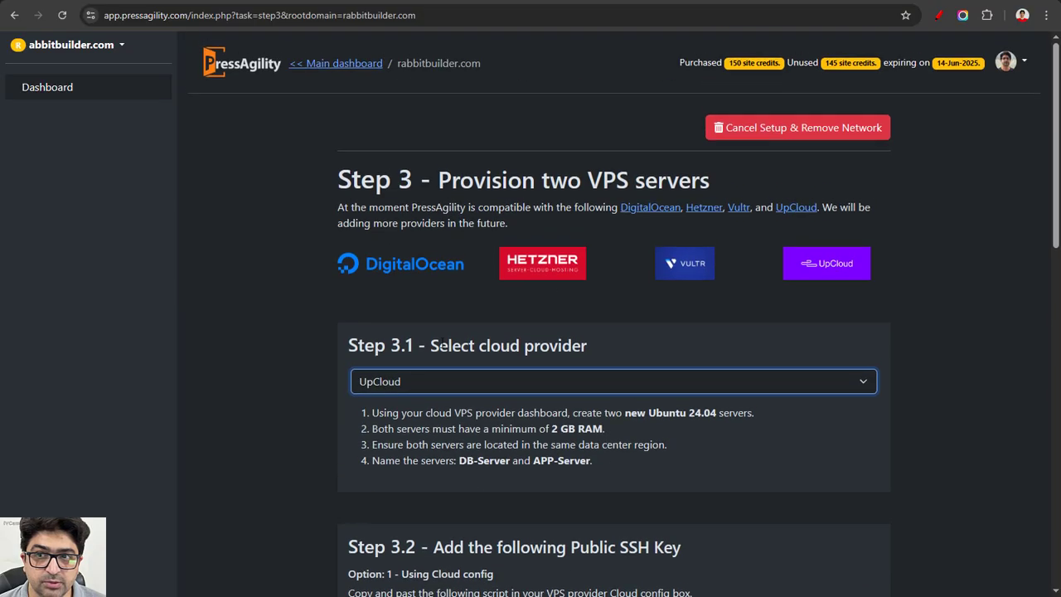
left_click(865, 273)
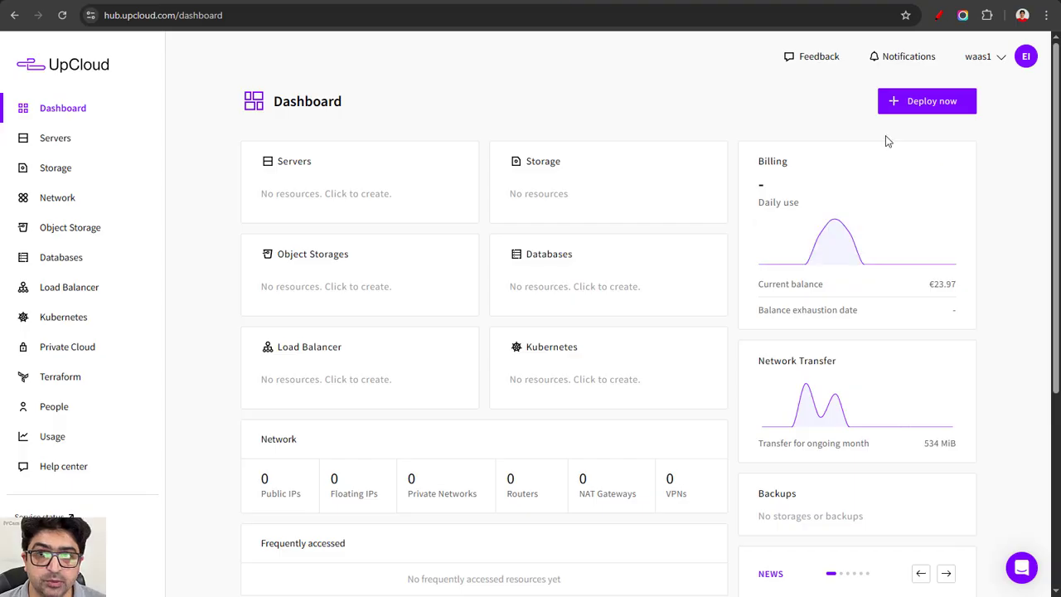
left_click(912, 100)
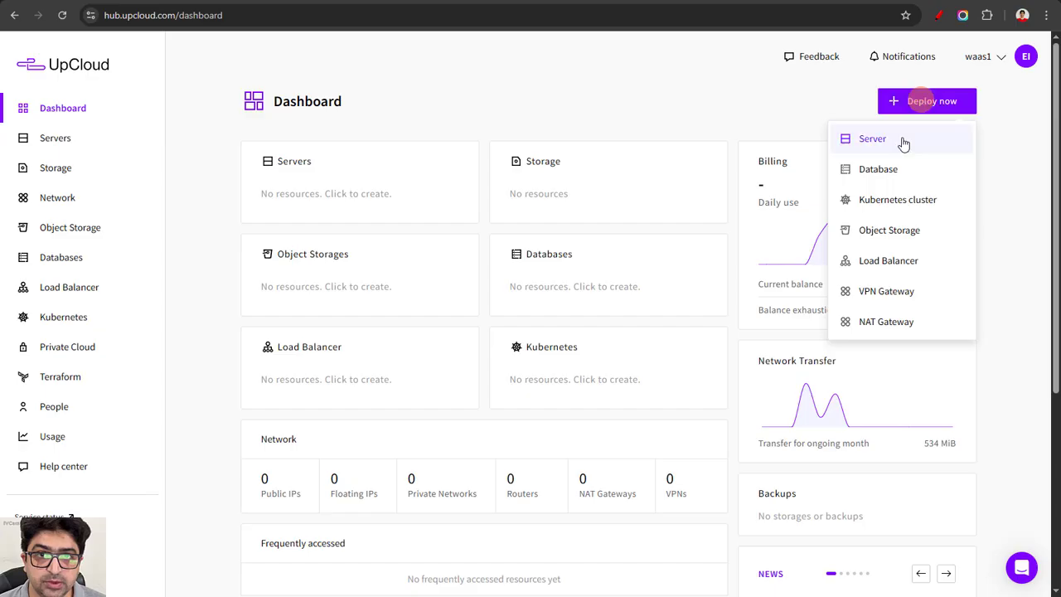
left_click(903, 139)
Step: Choose the US-CHI1 location for the new server
scroll(559, 194, "down", 2)
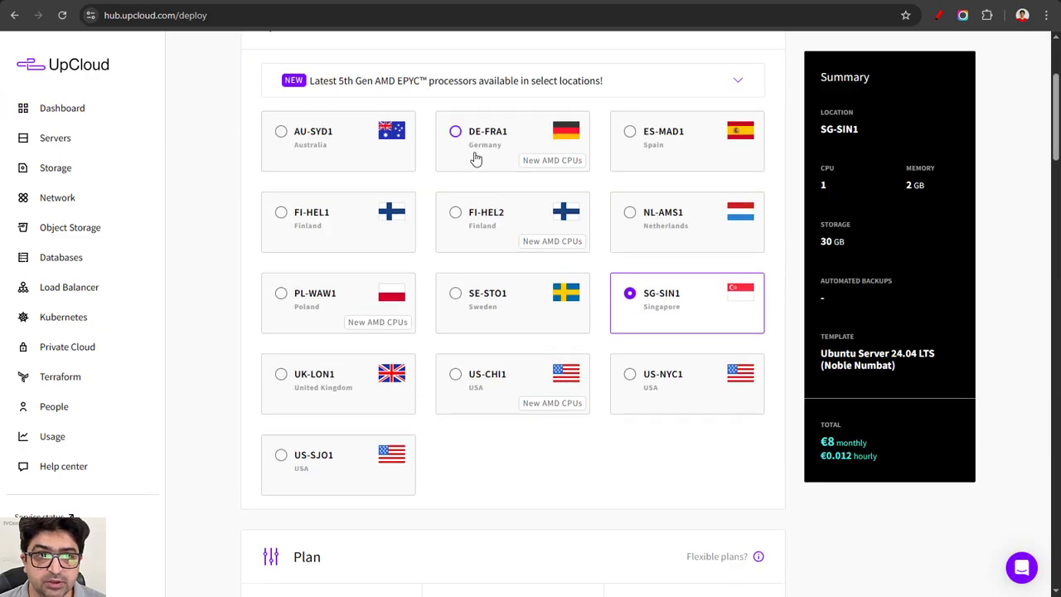
left_click(475, 375)
scroll(592, 466, "down", 5)
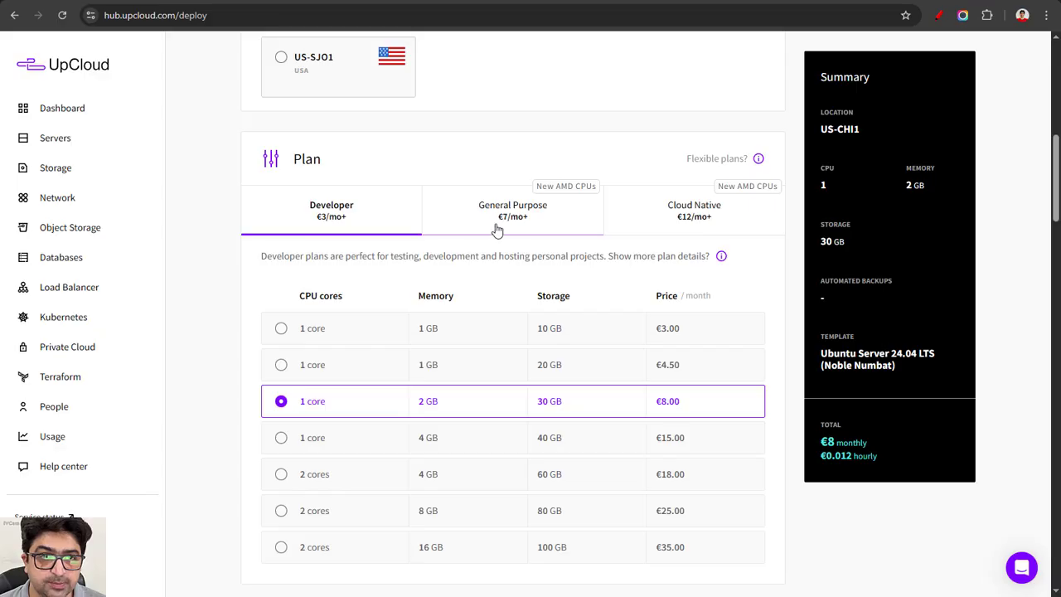
Step: Choose the General Purpose plan with 1 core, 2 GB memory and 50 GB storage
left_click(507, 237)
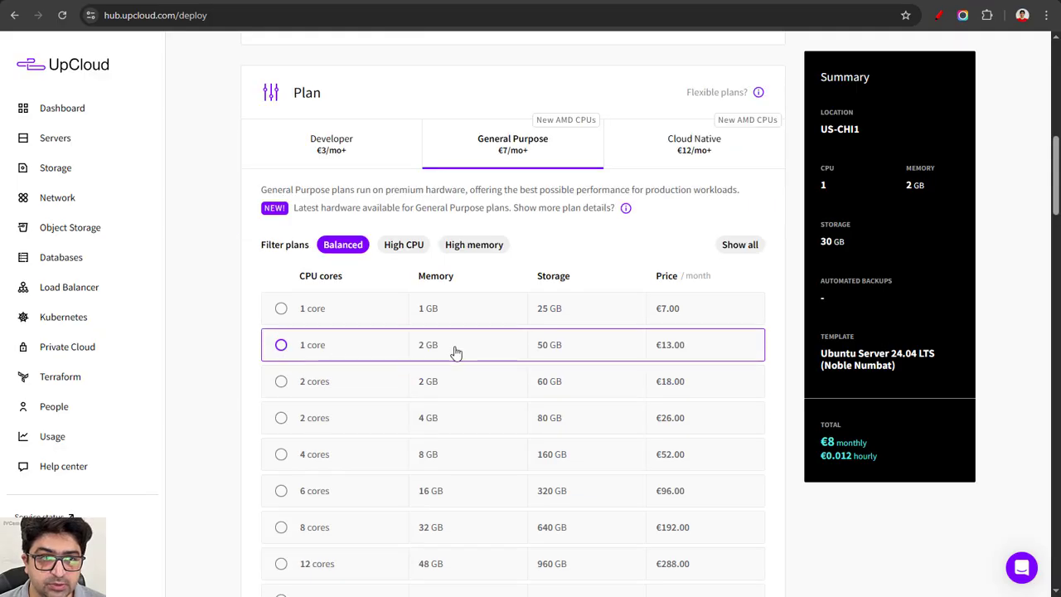
left_click(281, 344)
Step: Enable simple automated backups using the Day plan
scroll(491, 322, "down", 8)
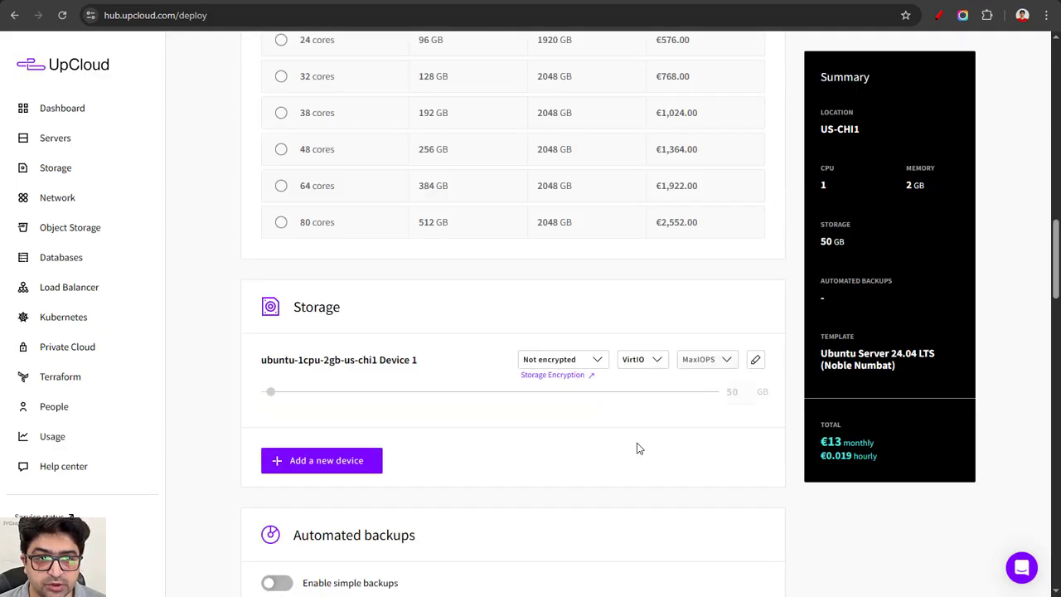
scroll(476, 373, "down", 4)
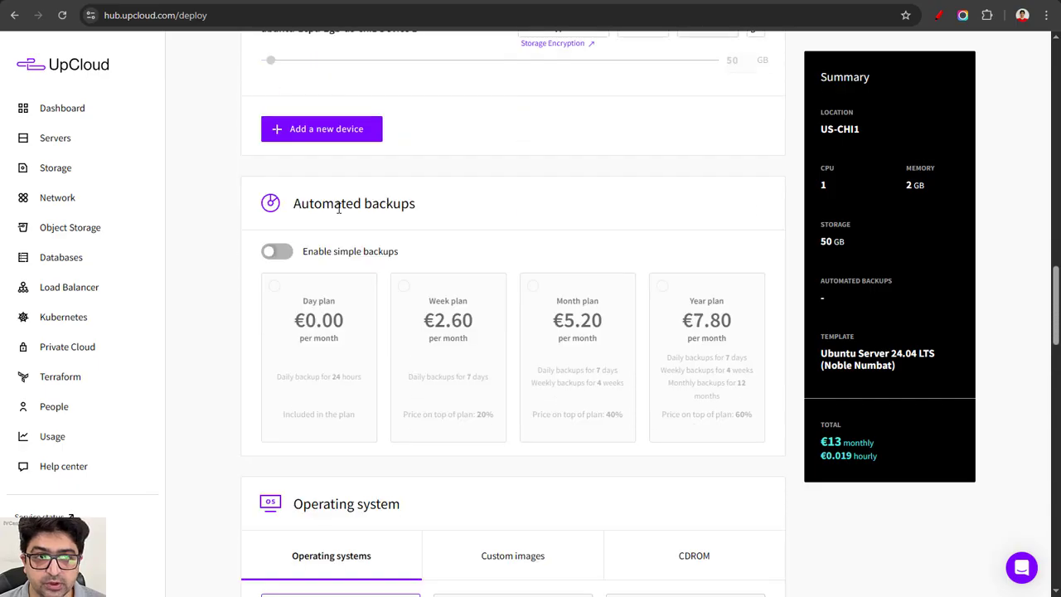
left_click(279, 252)
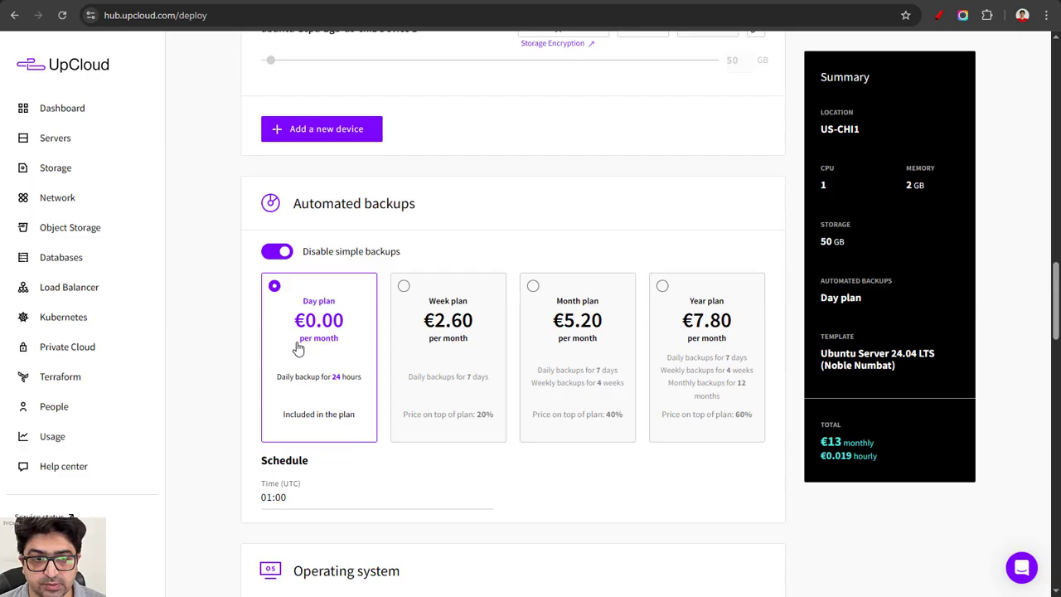
Step: In the SSH key generator, generate ED25519 SSH keys with the key name UpCloud
scroll(300, 349, "down", 5)
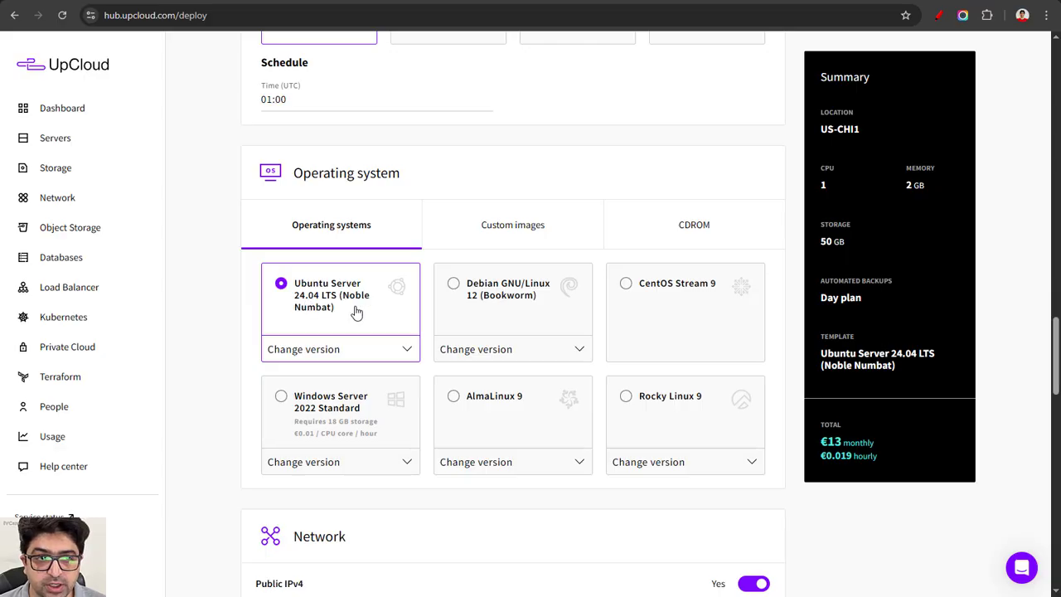
scroll(342, 312, "down", 3)
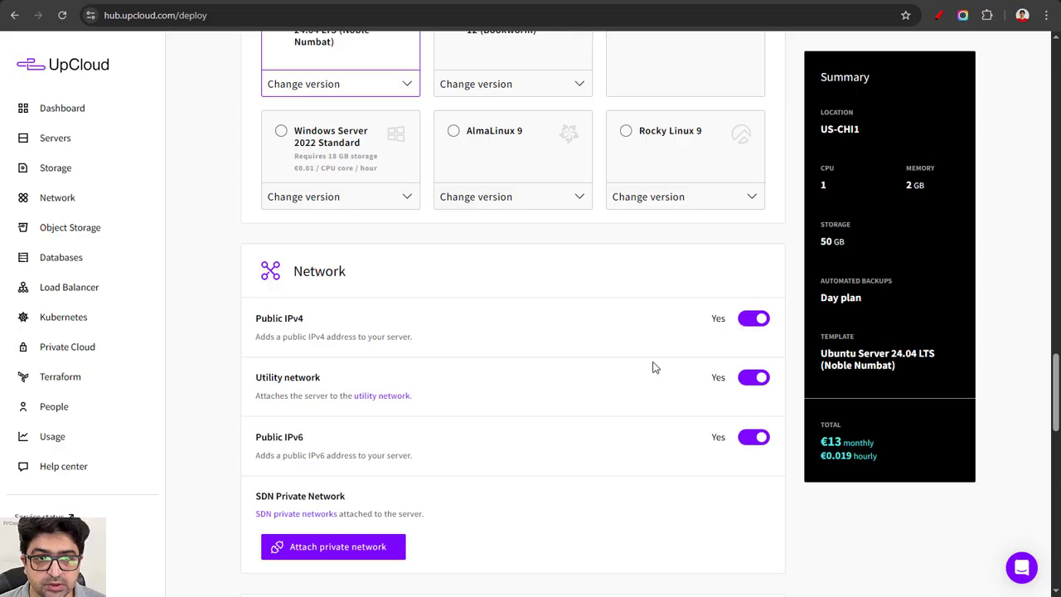
scroll(685, 426, "down", 5)
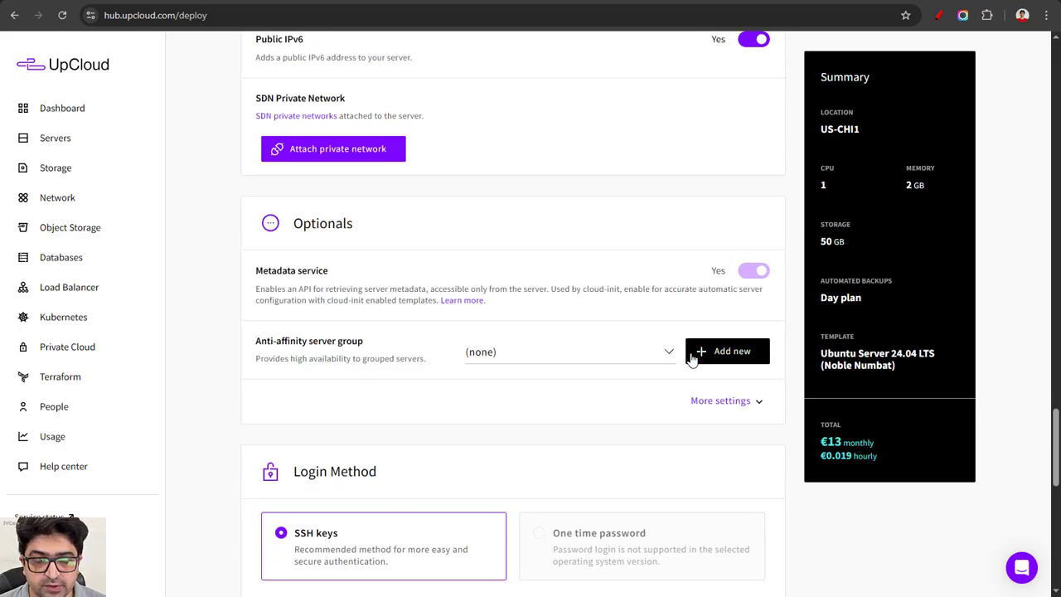
scroll(599, 390, "down", 3)
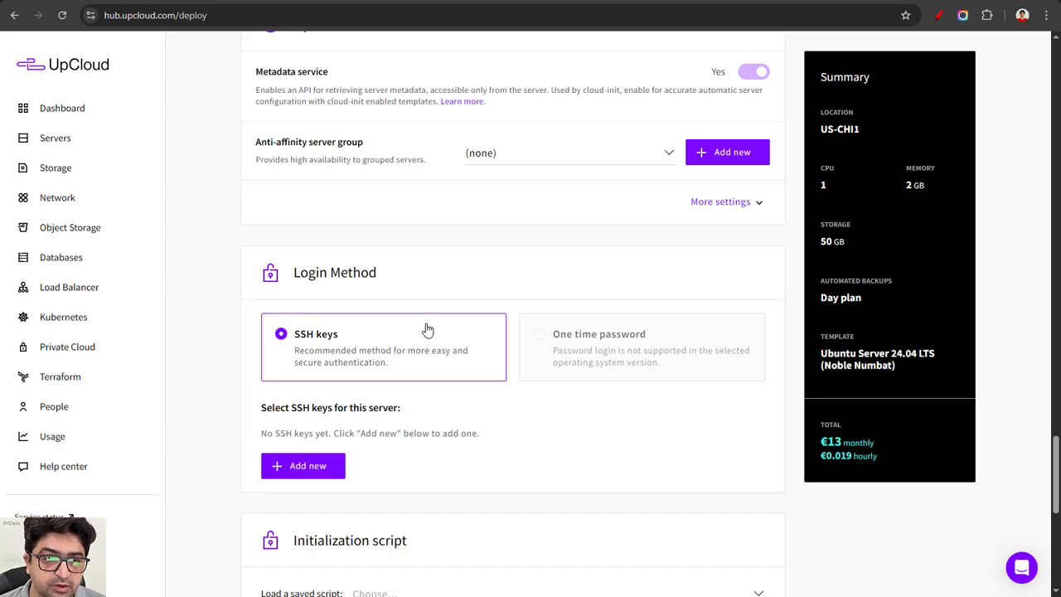
left_click(759, 0)
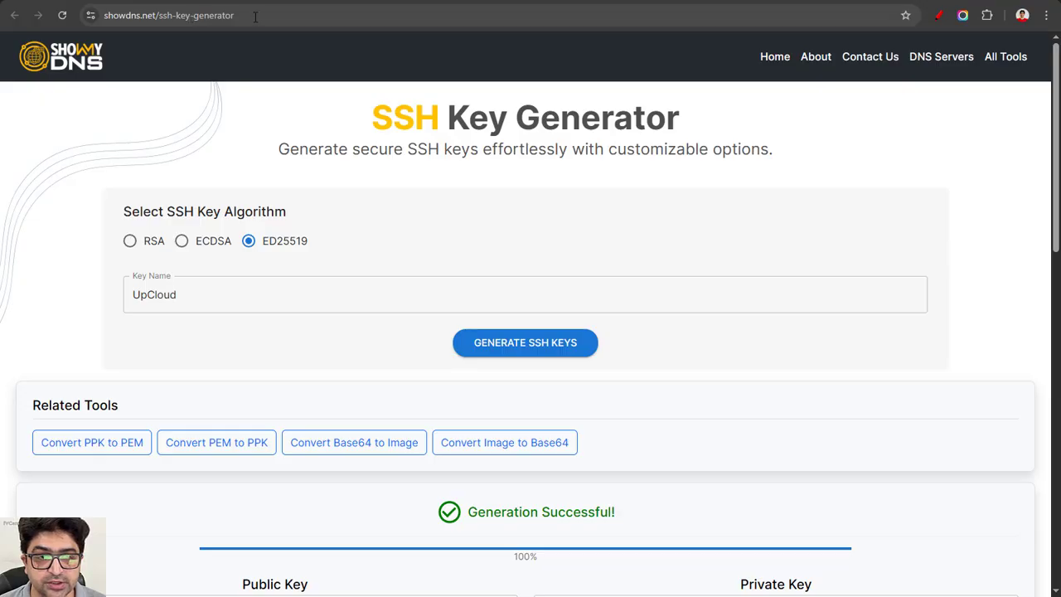
left_click(275, 240)
scroll(216, 244, "down", 1)
left_click(157, 235)
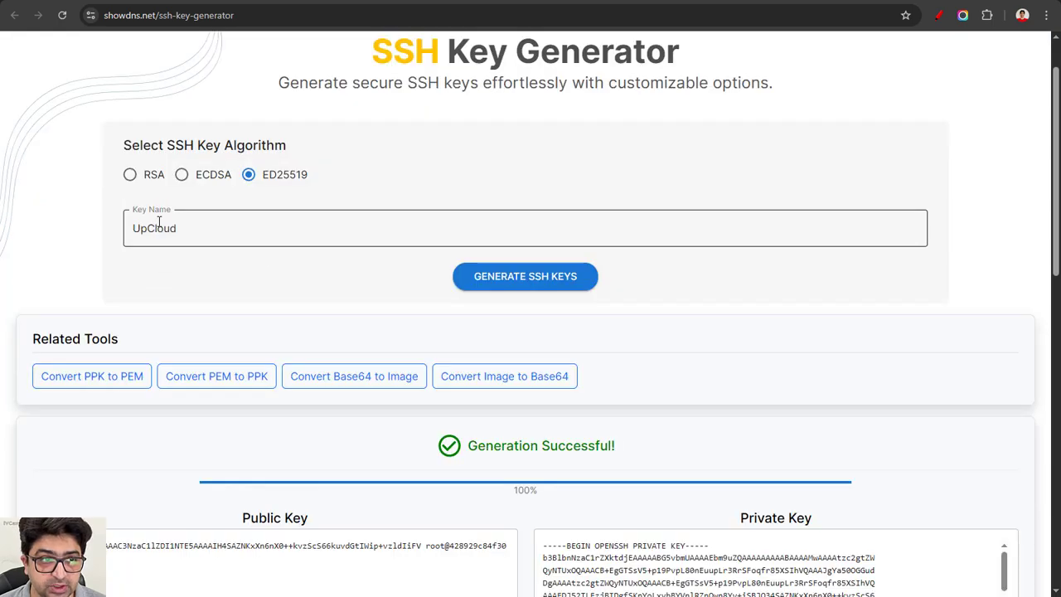
double_click(157, 235)
scroll(287, 284, "down", 1)
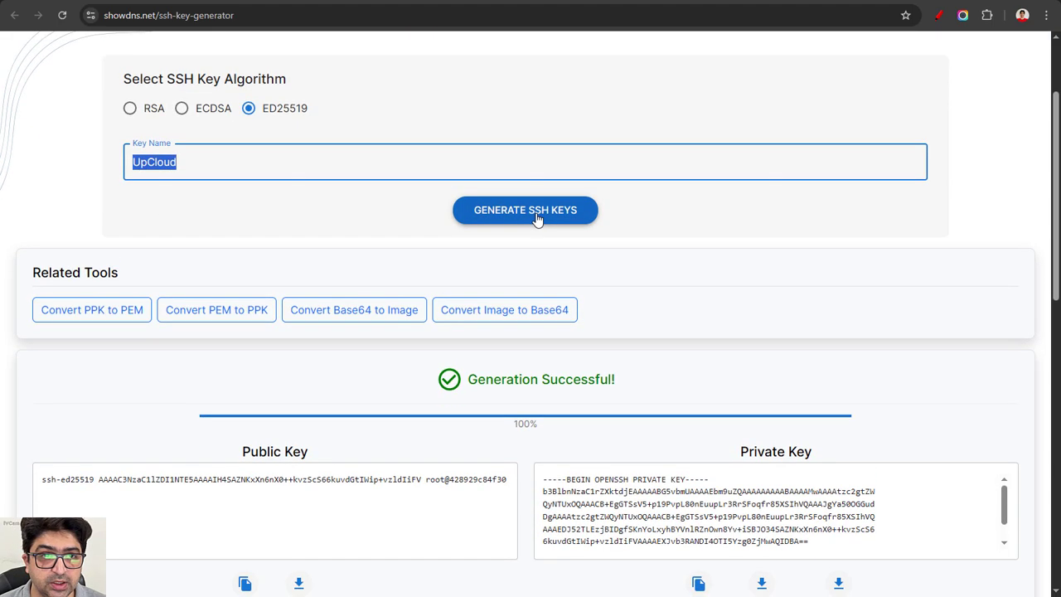
left_click(538, 217)
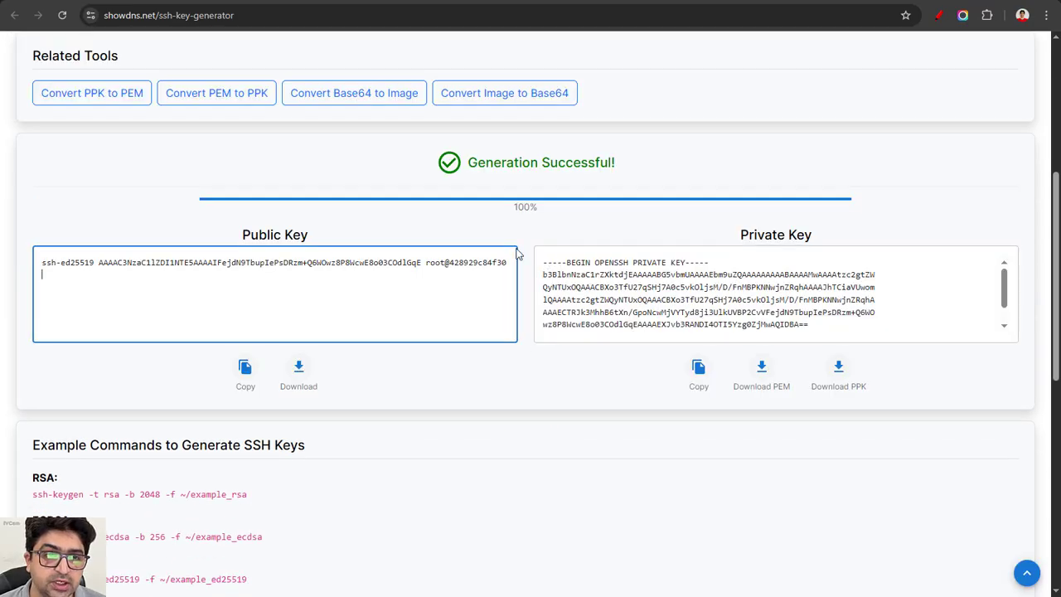
Step: Copy the generated public key and save it as a new SSH key for the server's login method
left_click(233, 313)
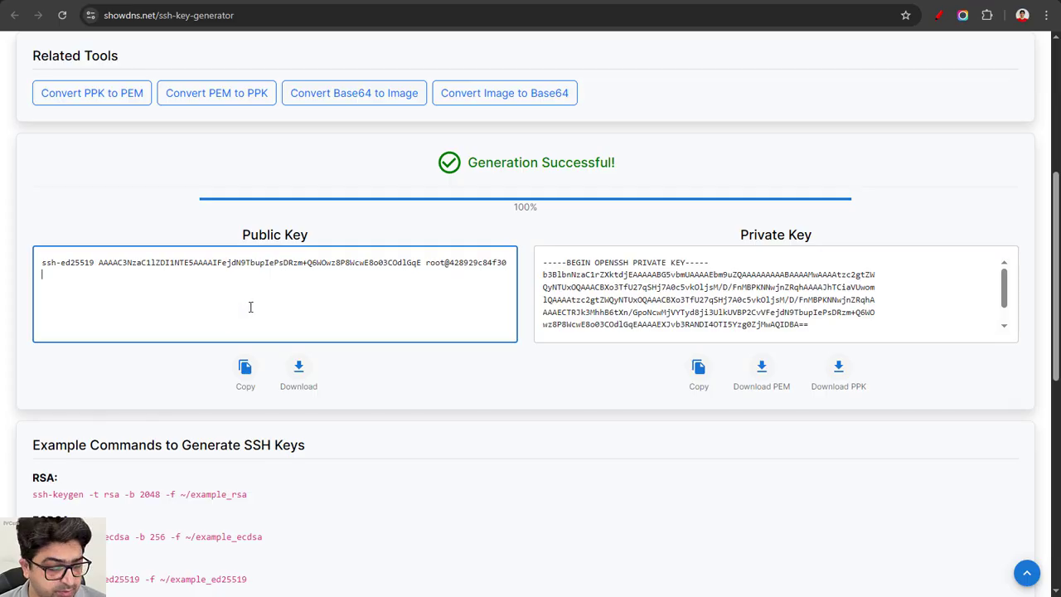
key("ctrl+a")
left_click(554, 2)
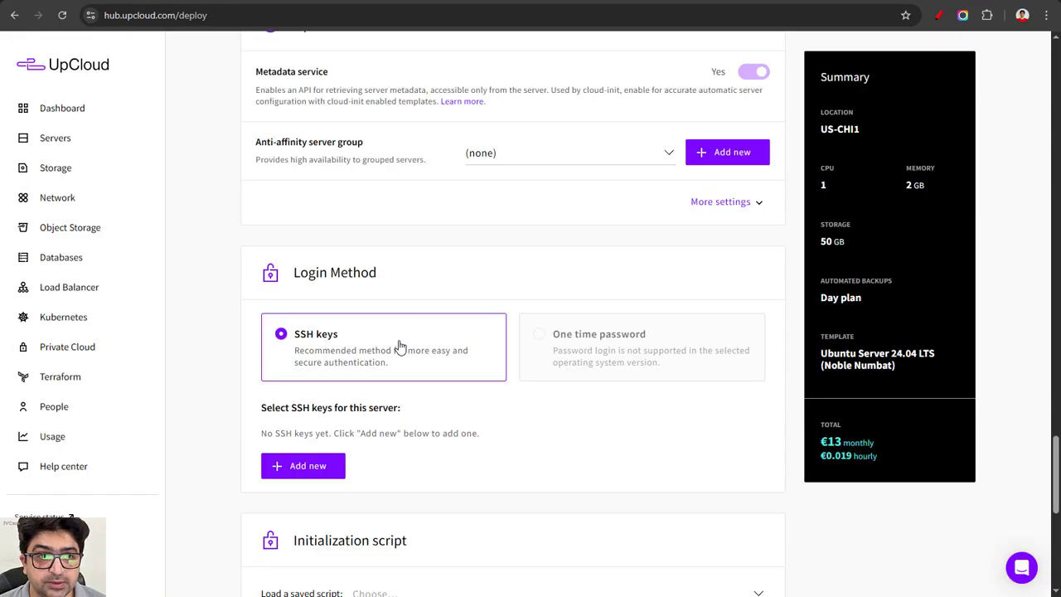
left_click(335, 466)
left_click(439, 375)
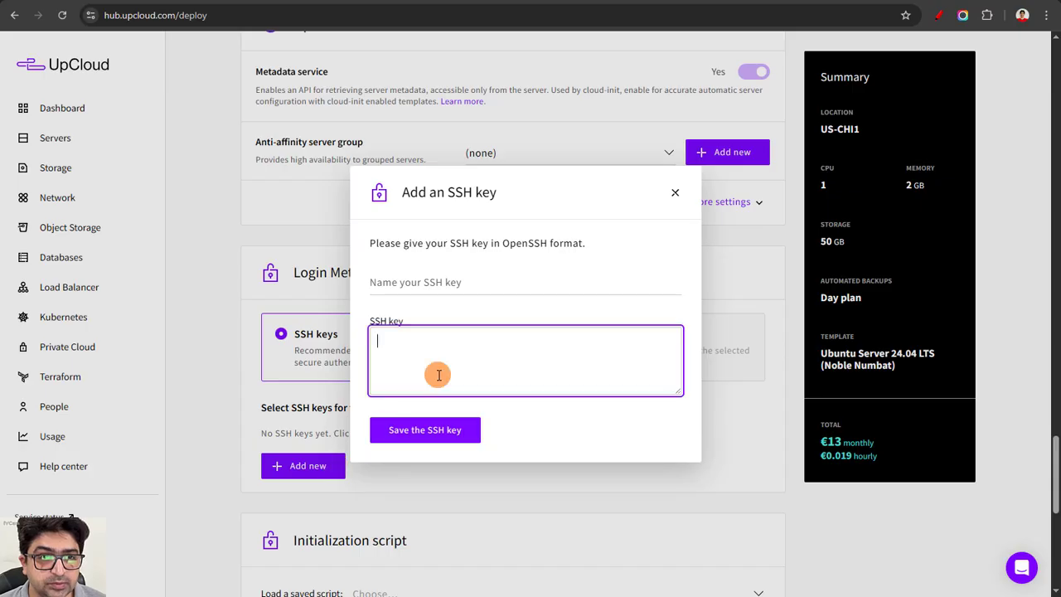
key("ctrl+v")
left_click(463, 433)
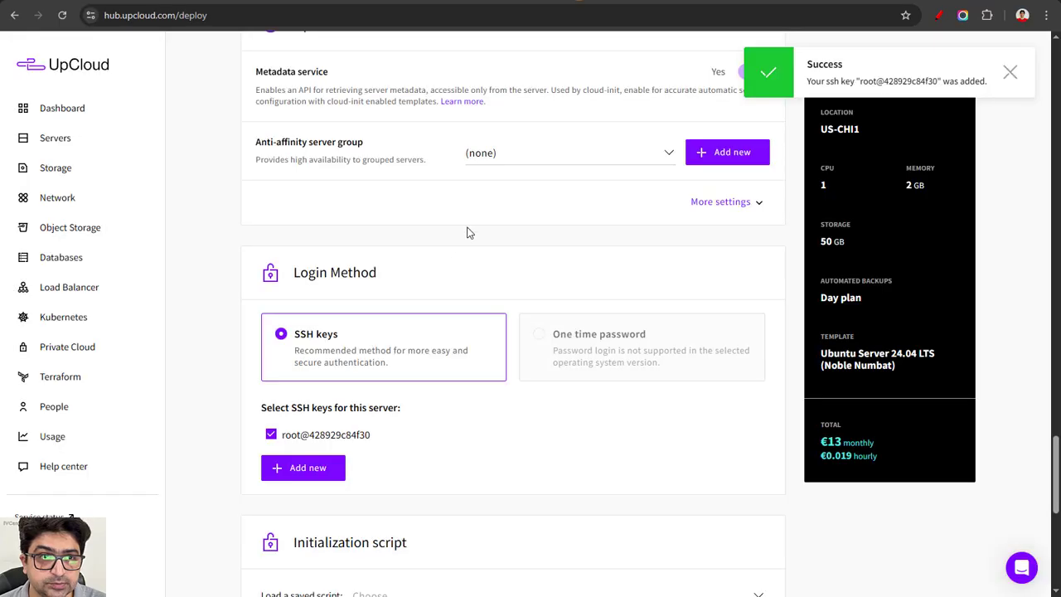
Step: Copy the cloud-config script from the PressAgility setup page into the server's initialization script
scroll(384, 334, "down", 4)
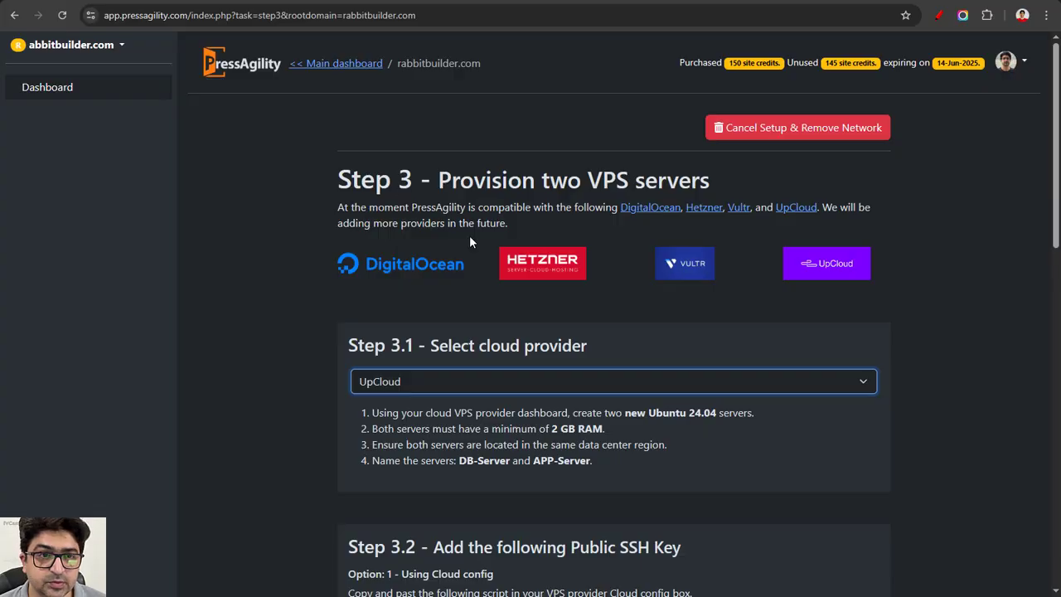
scroll(310, 284, "down", 3)
scroll(310, 285, "down", 3)
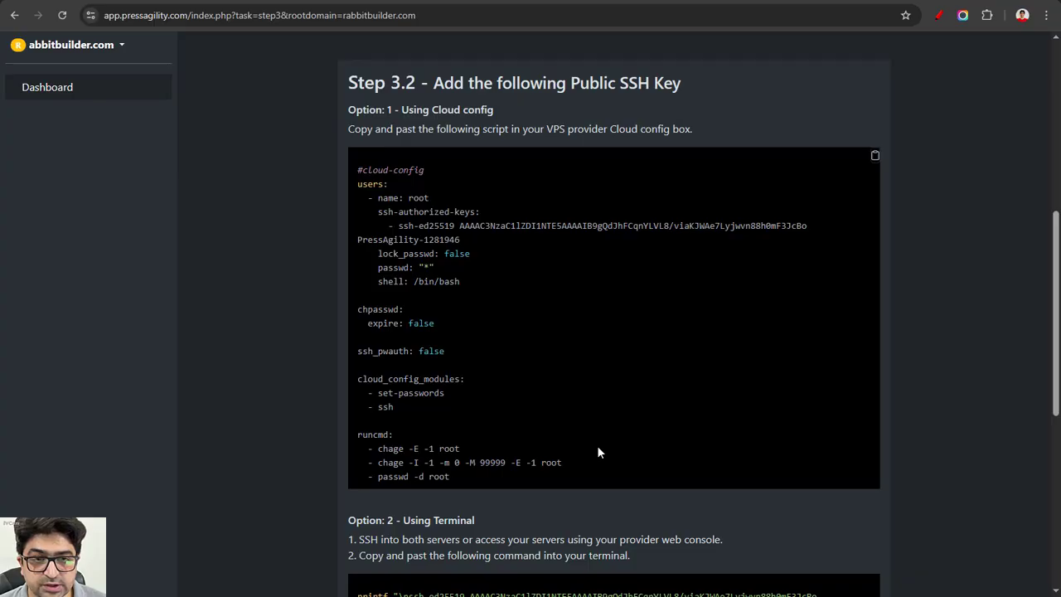
left_click(875, 155)
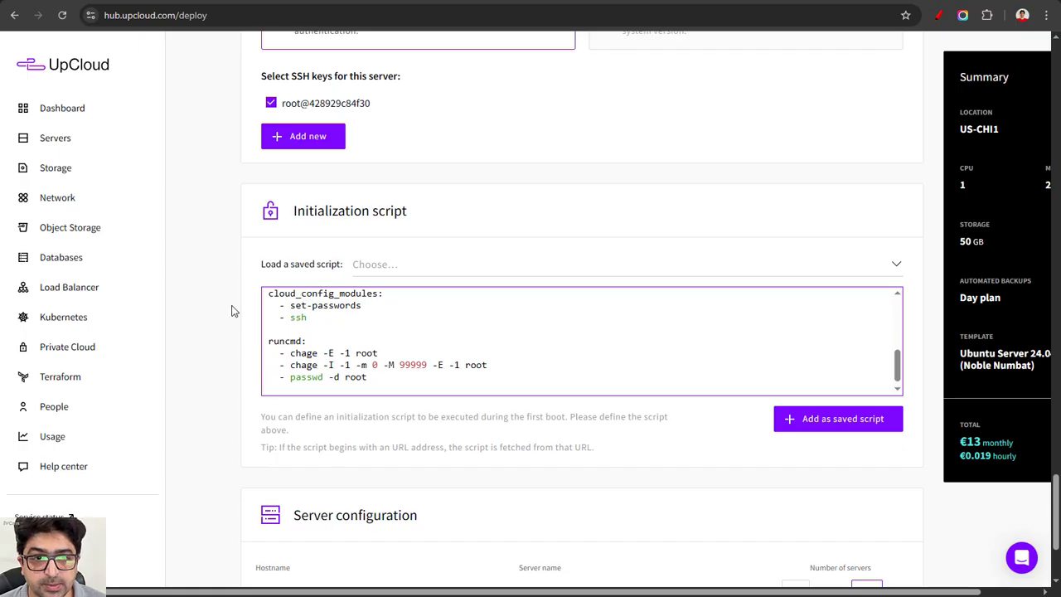
Step: Increase the number of servers to 2
scroll(863, 461, "down", 2)
left_click(866, 408)
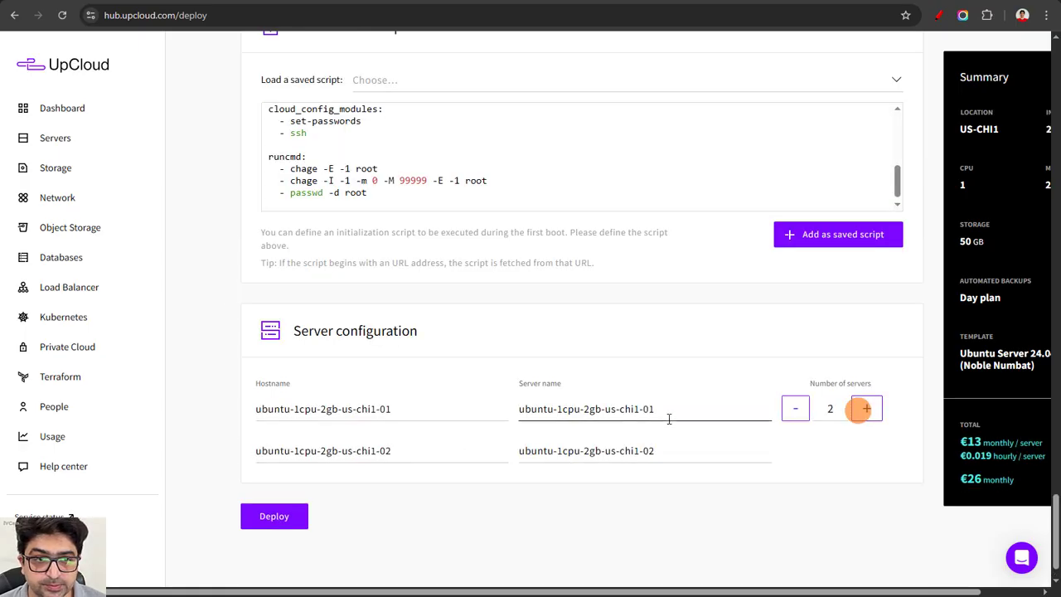
Step: Copy the name DB-Server from the setup instructions and use it as the first server's hostname and server name
left_click(508, 196)
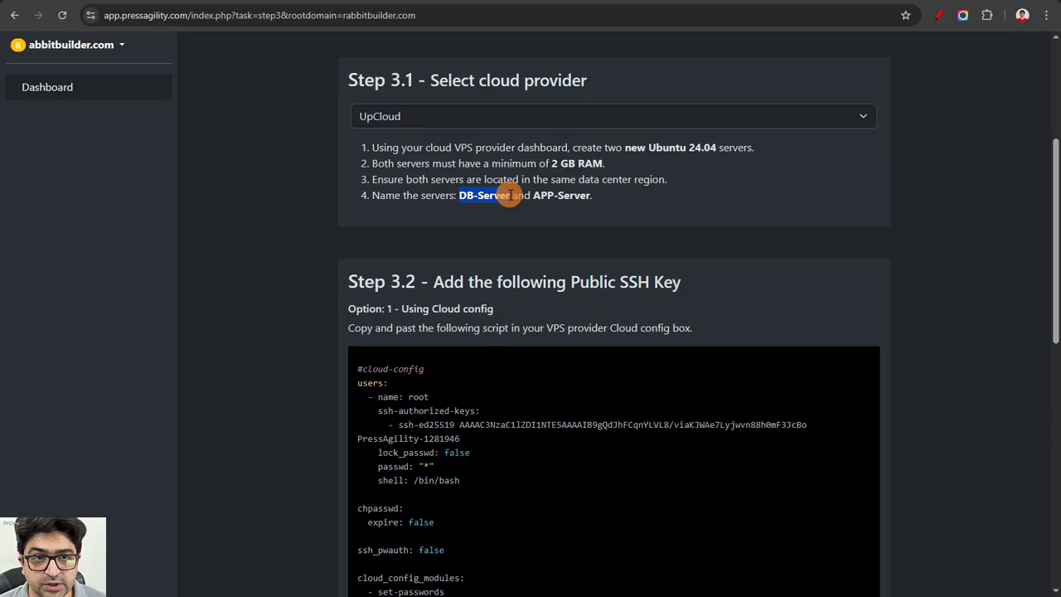
left_click(585, 199)
left_click_drag(509, 196, 458, 195)
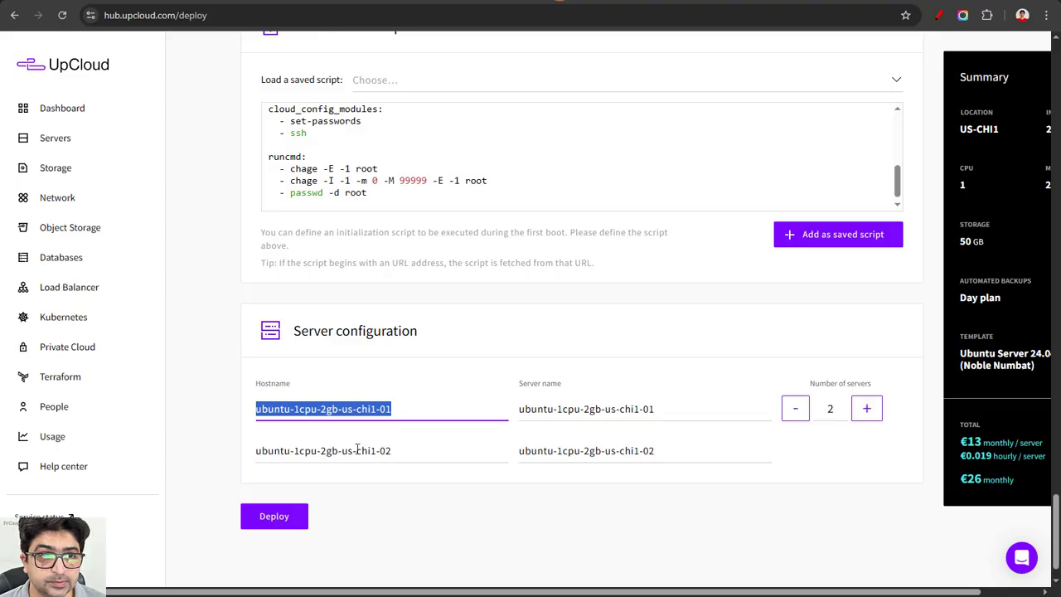
key("ctrl+v")
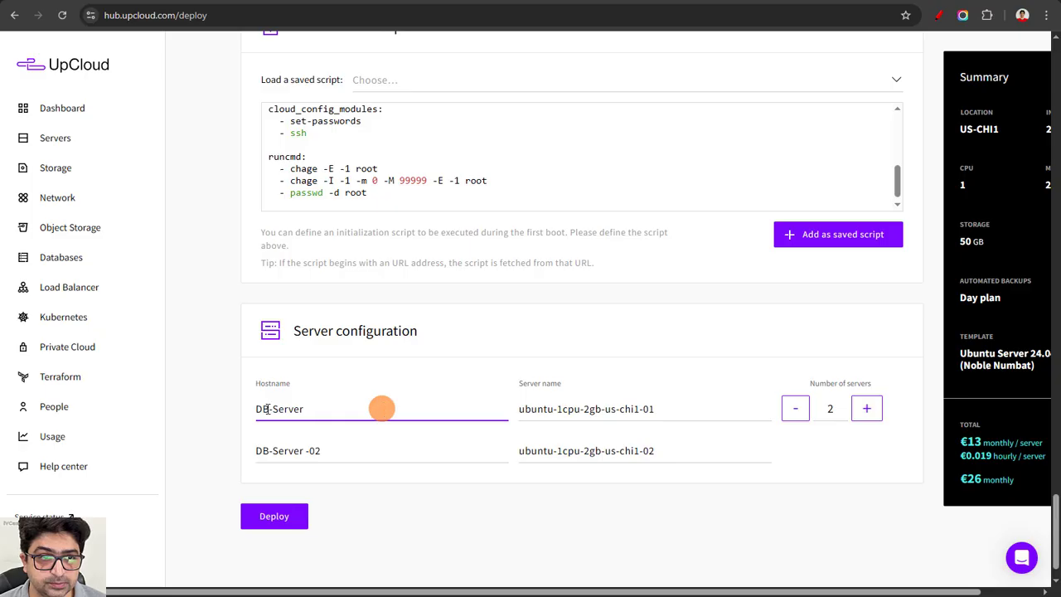
left_click(519, 408)
left_click(329, 407)
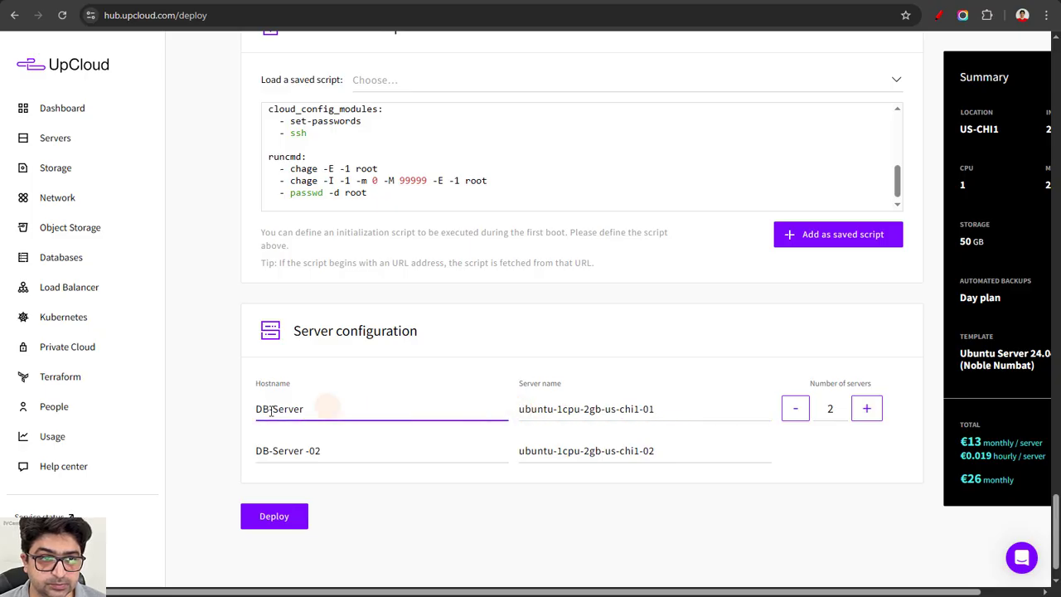
key("Tab")
key("ctrl+v")
Step: Name the second server APP-Server for hostname and server name, and try to deploy
left_click_drag(342, 458, 240, 458)
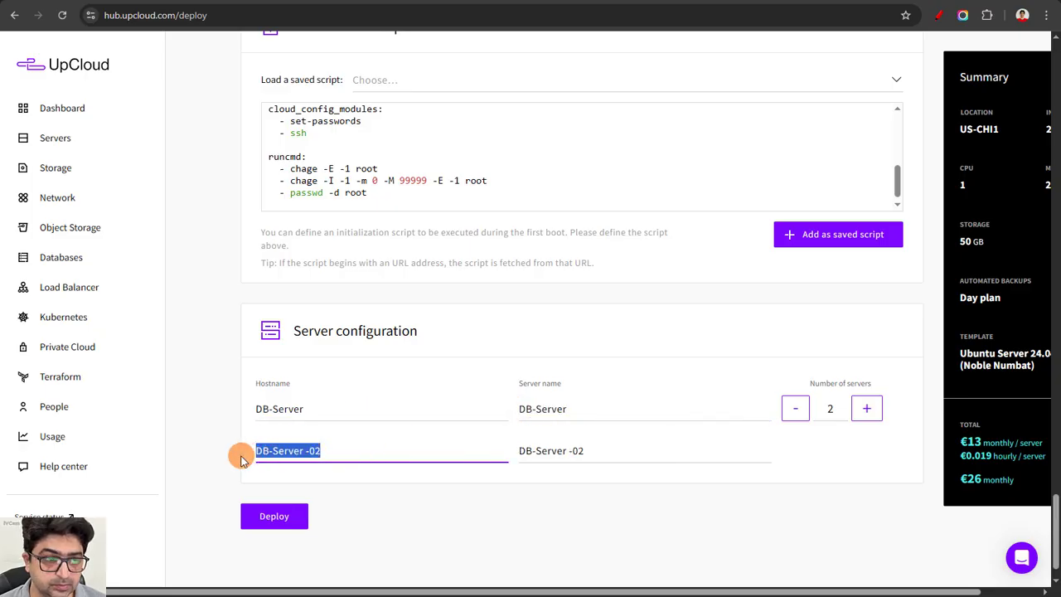
type("APP-Server")
key("Tab")
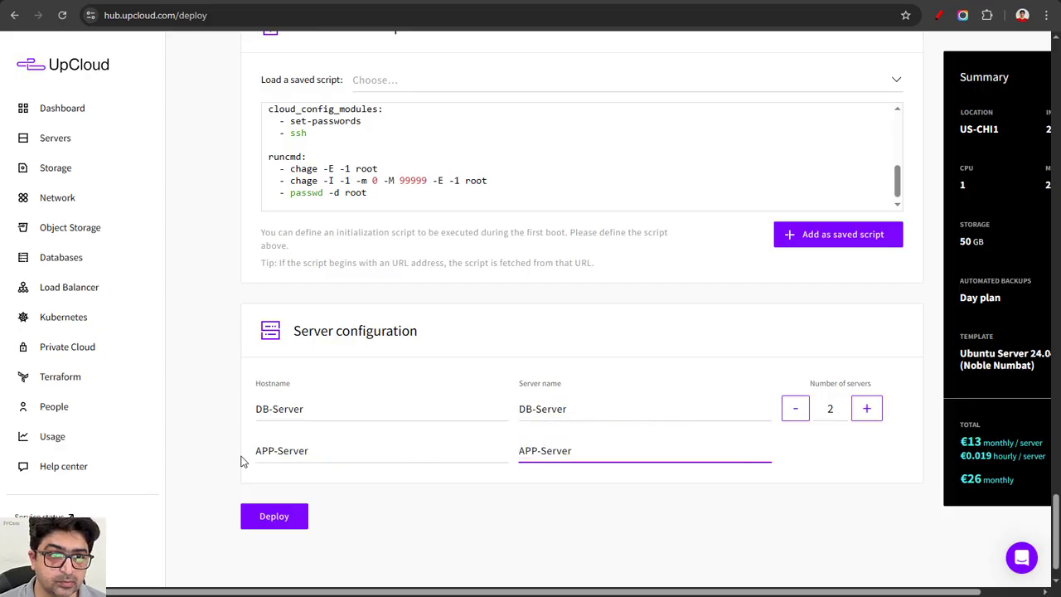
left_click(277, 517)
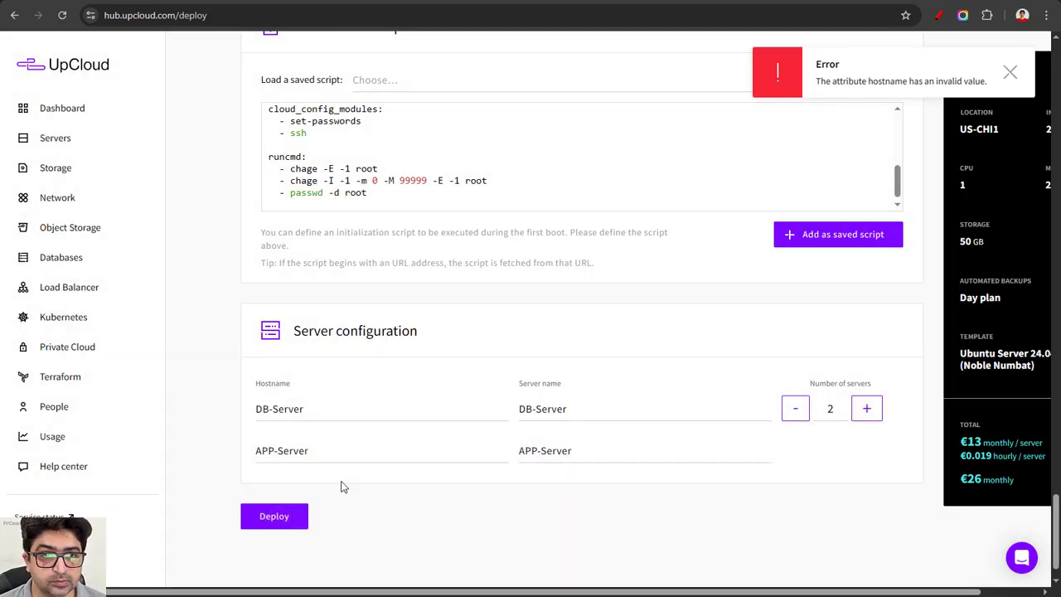
Step: Change the hostnames to lowercase db-server and app-server, deploy both servers and go to the server list
left_click(422, 398)
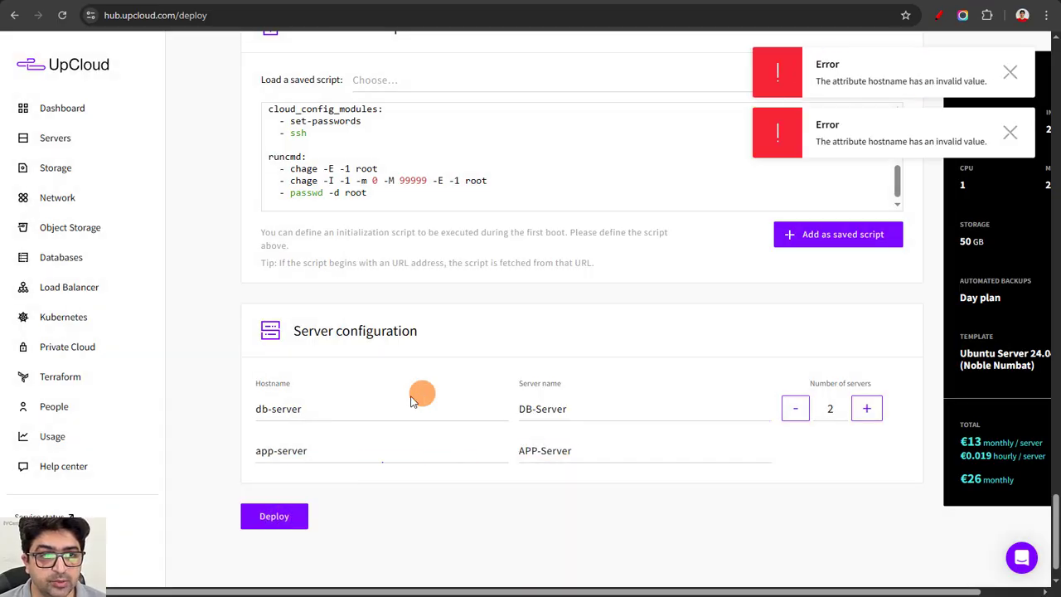
left_click(305, 449)
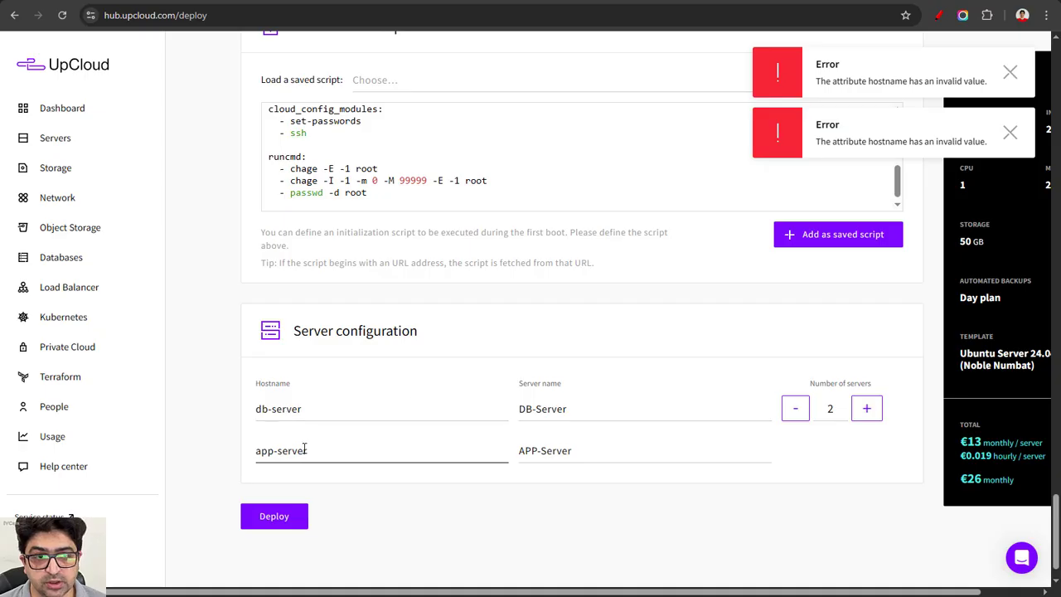
left_click(273, 516)
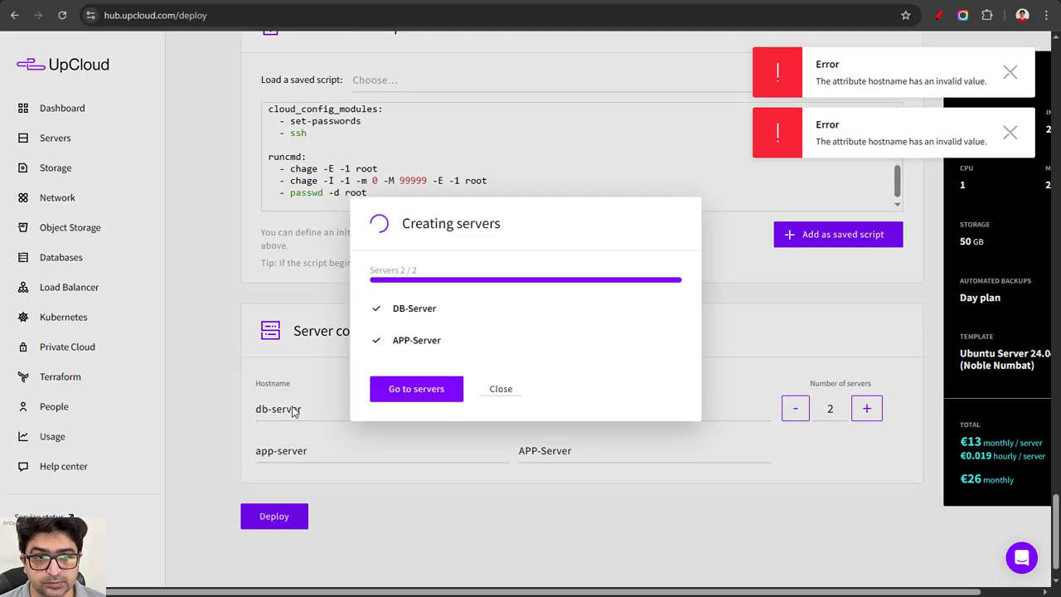
left_click(415, 386)
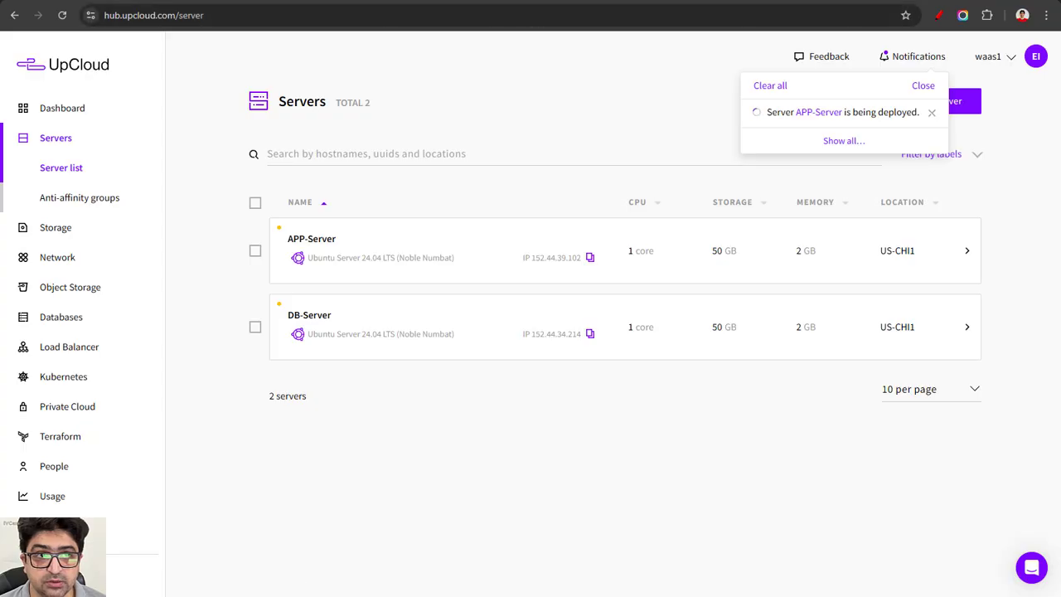
Step: Paste the DB-Server's public IP into the DB Server ipv4 field on the PressAgility setup page
left_click(423, 1)
scroll(438, 325, "down", 8)
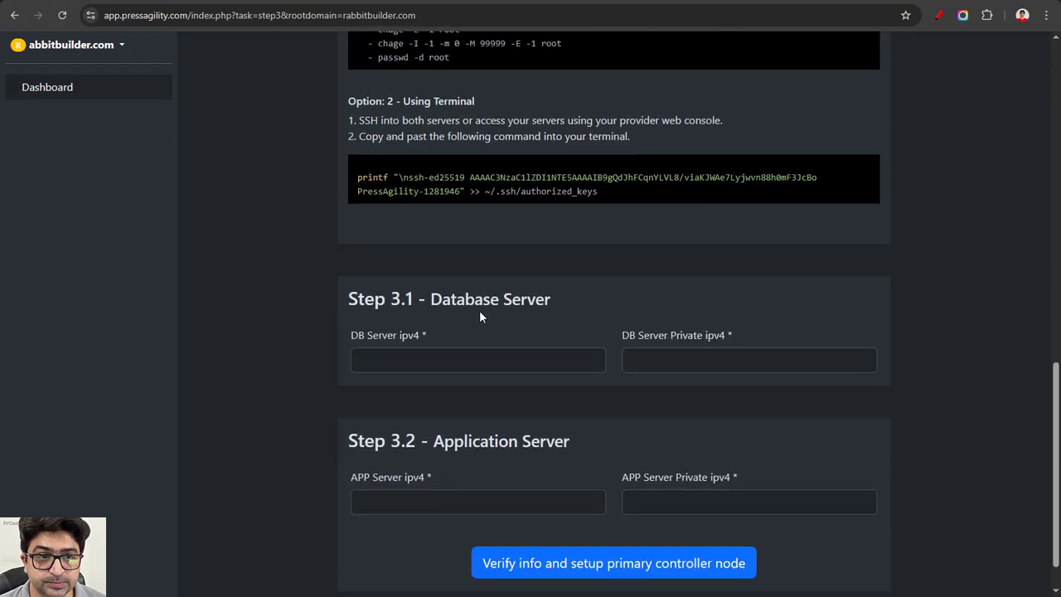
left_click(488, 308)
type("152.44.34.214")
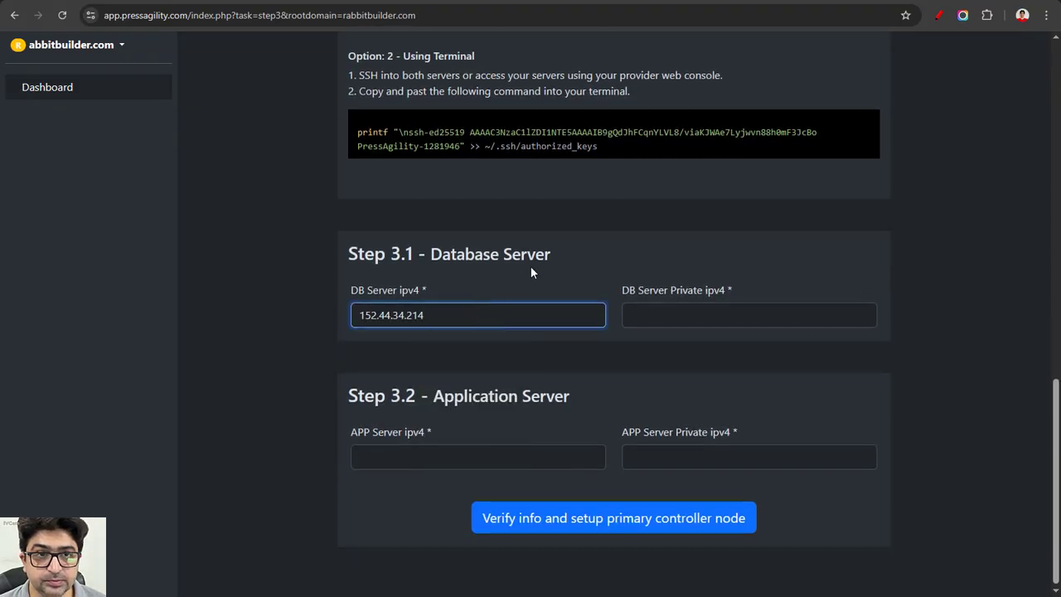
Step: Copy the APP-Server's public IP and paste it into the APP Server ipv4 field
left_click(578, 0)
left_click(547, 260)
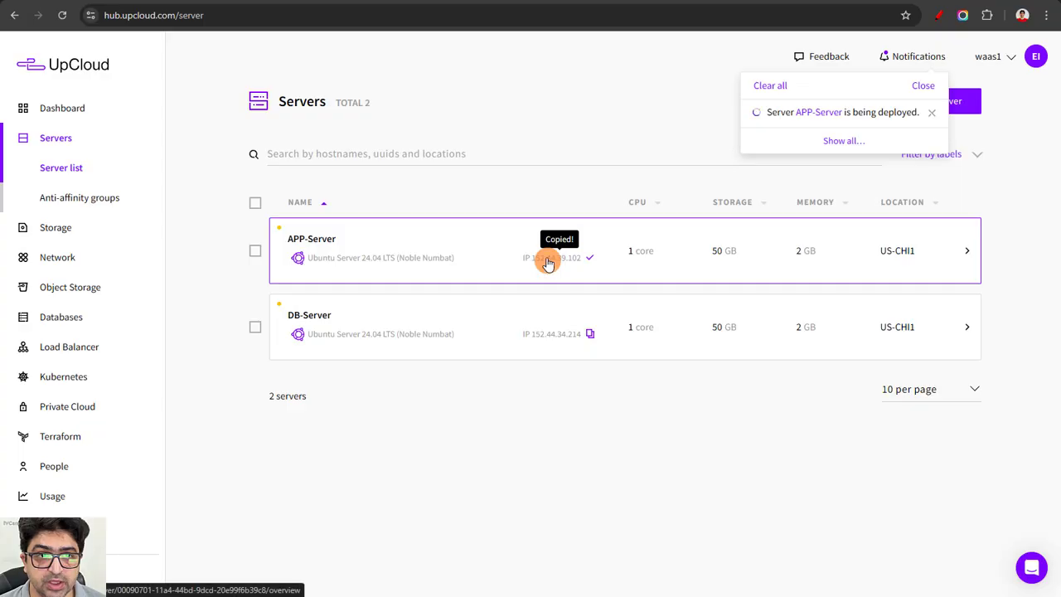
left_click(394, 1)
left_click(456, 457)
key("ctrl+v")
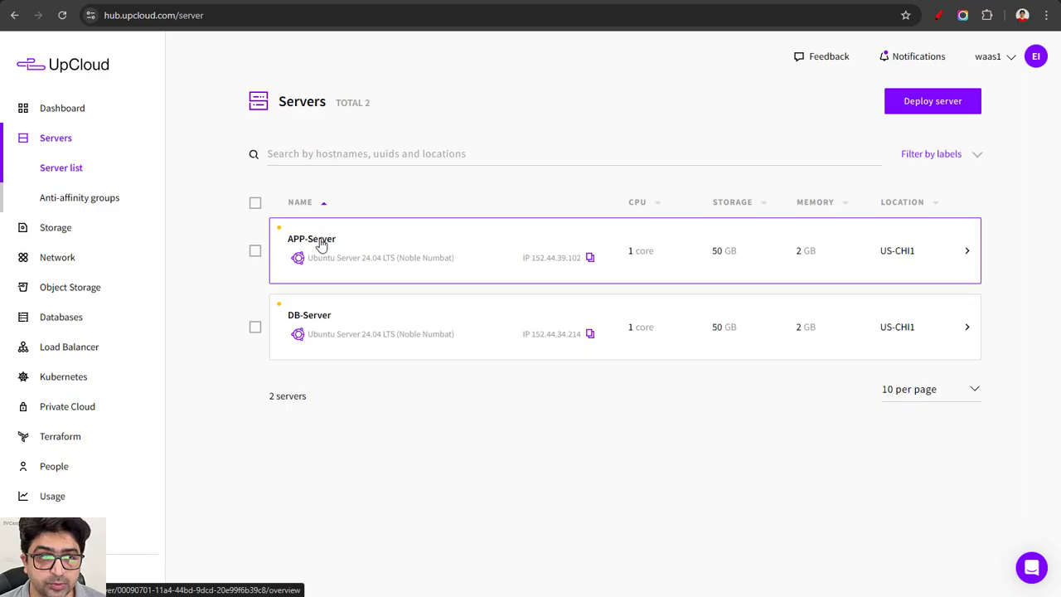
Step: Copy the DB-Server's private IP from its network interfaces and paste it into the DB Server Private ipv4 field
left_click(600, 2)
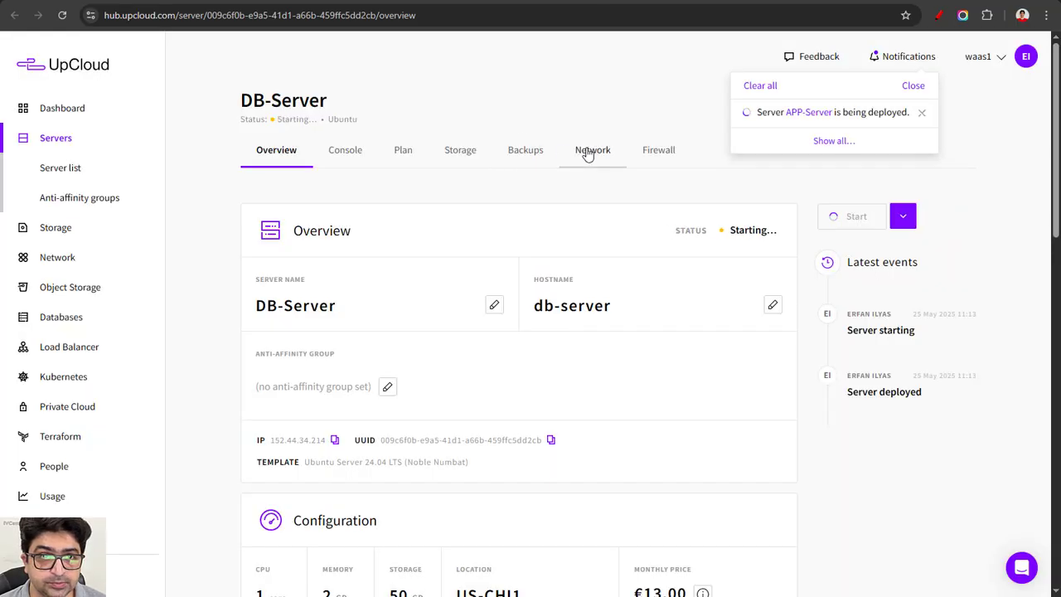
left_click(591, 151)
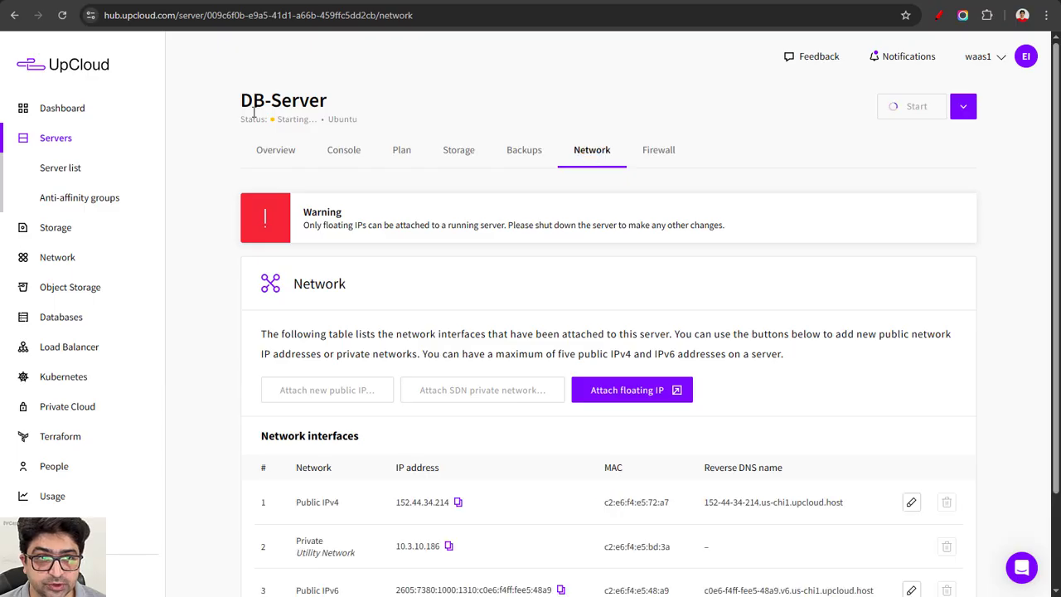
scroll(390, 307, "down", 1)
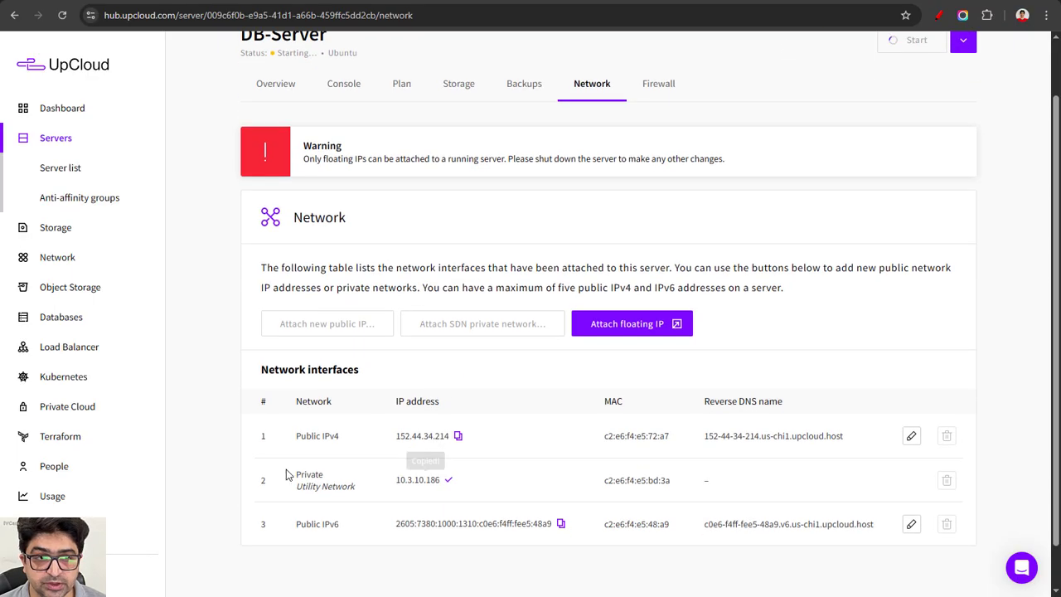
left_click(438, 481)
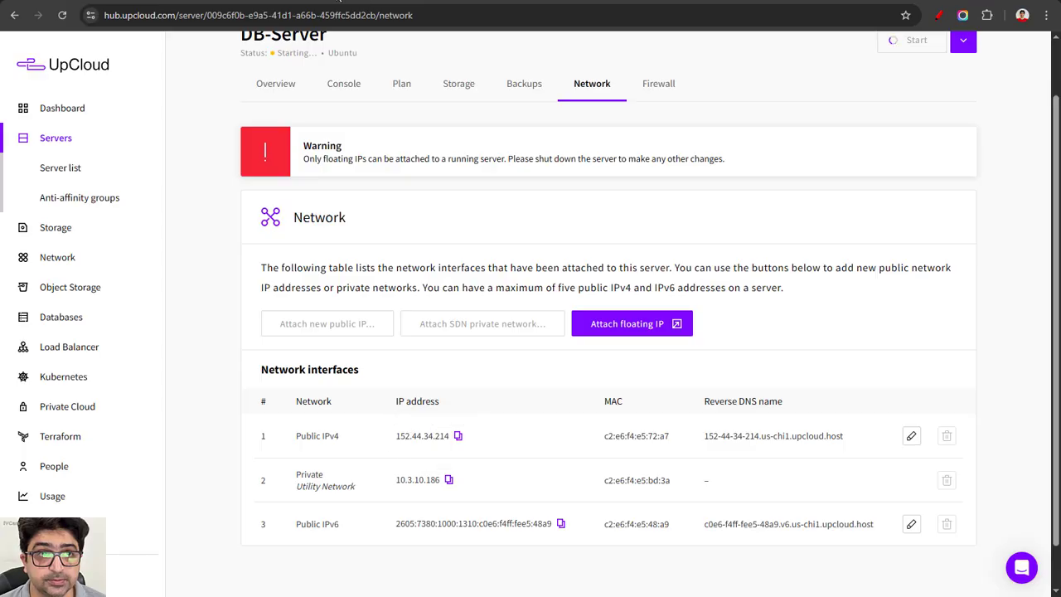
left_click(464, 2)
left_click(682, 315)
key("ctrl+v")
Step: Copy the APP-Server's private IP from its network interfaces and paste it into the APP Server Private ipv4 field
left_click(703, 1)
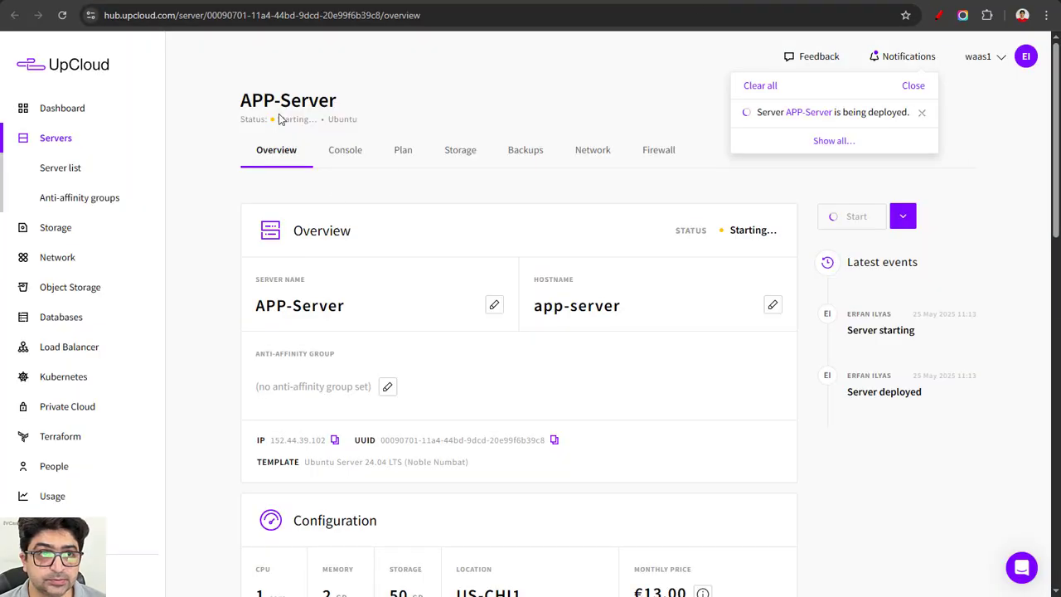
scroll(404, 260, "down", 1)
scroll(407, 262, "down", 2)
scroll(407, 265, "up", 3)
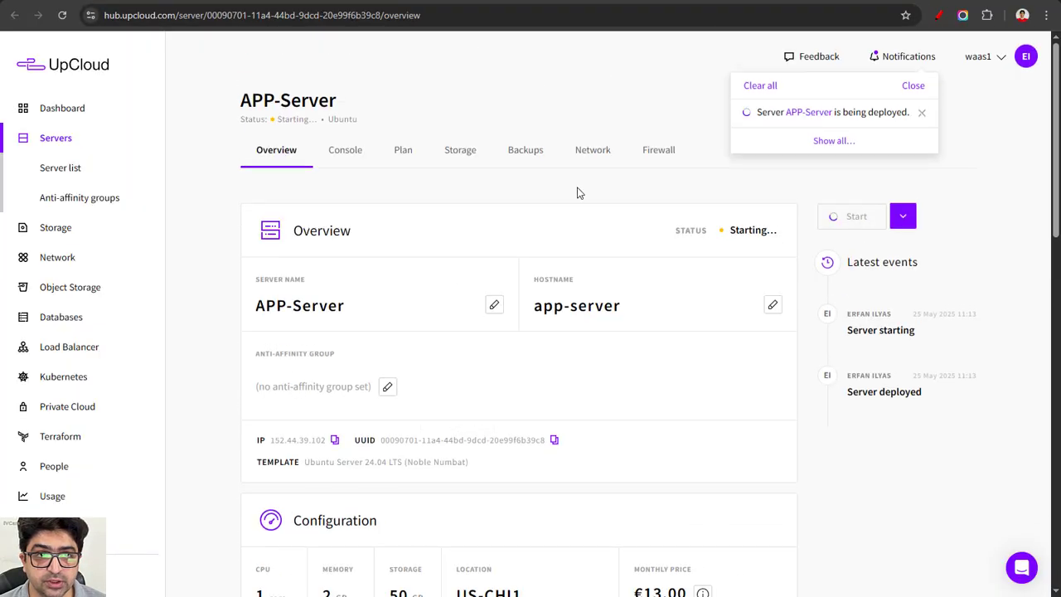
left_click(591, 151)
scroll(452, 464, "down", 1)
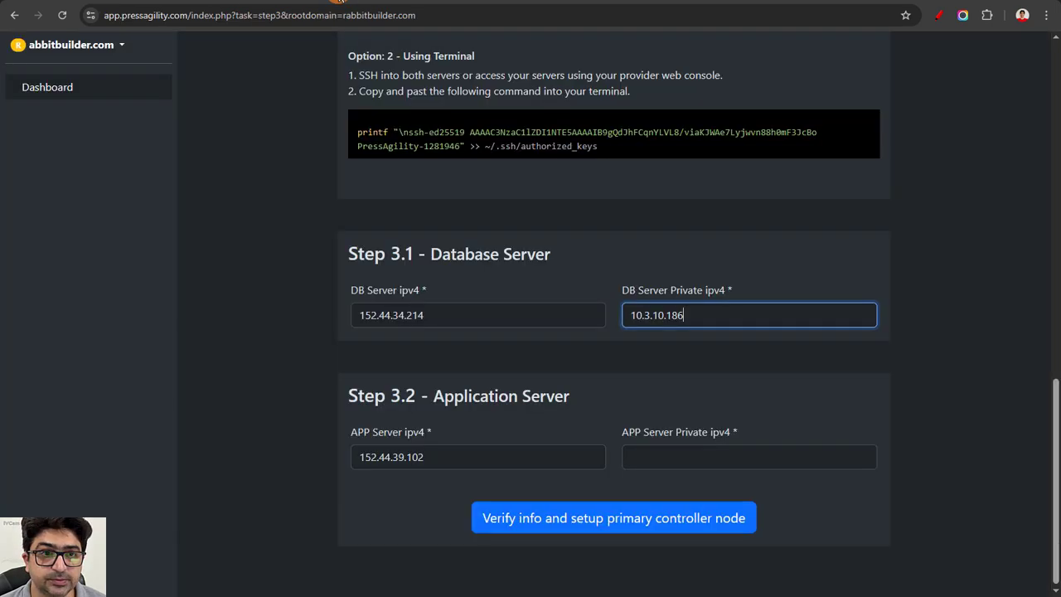
key("ctrl+v")
Step: Return to the PressAgility setup page and verify the info to set up the primary controller node
left_click(298, 329)
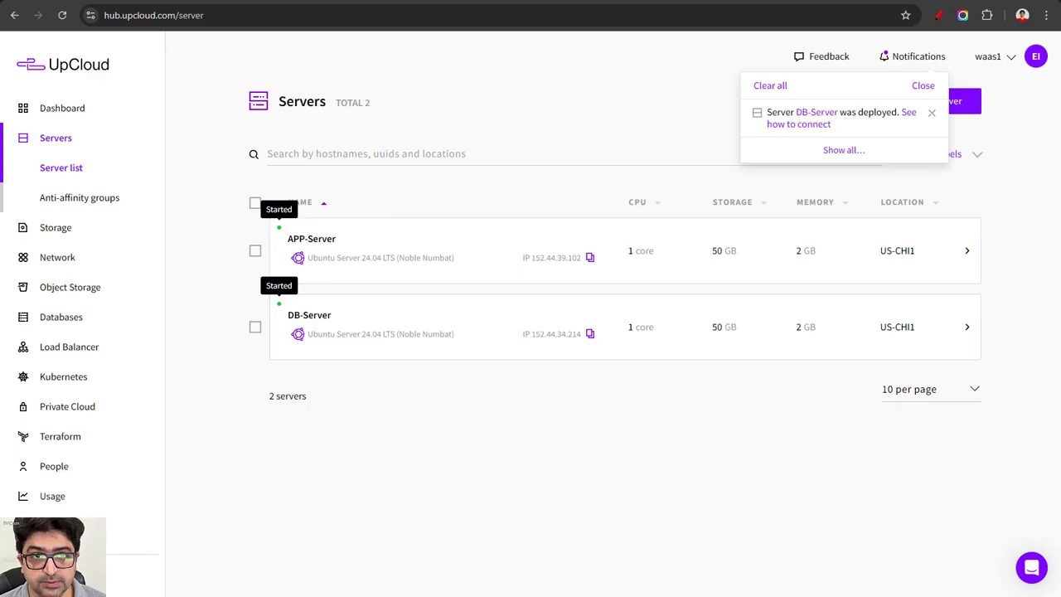
left_click(213, 247)
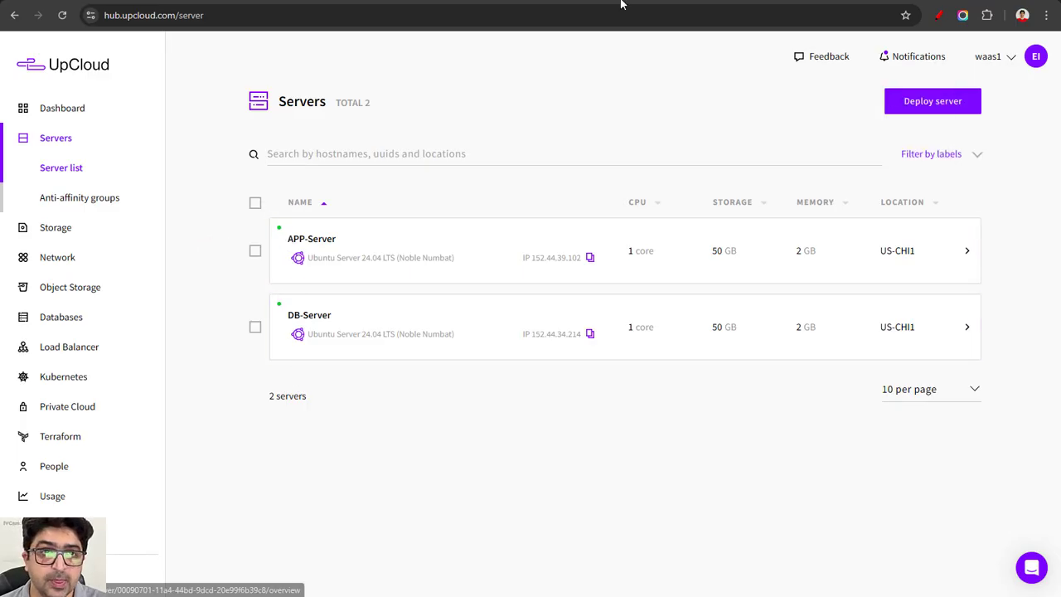
left_click(403, 2)
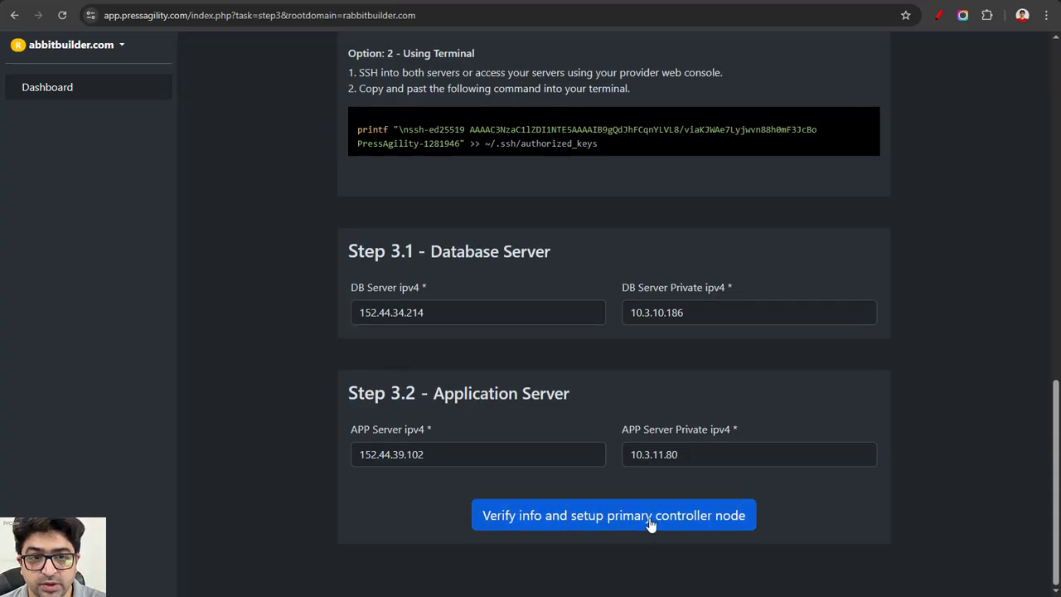
left_click(688, 519)
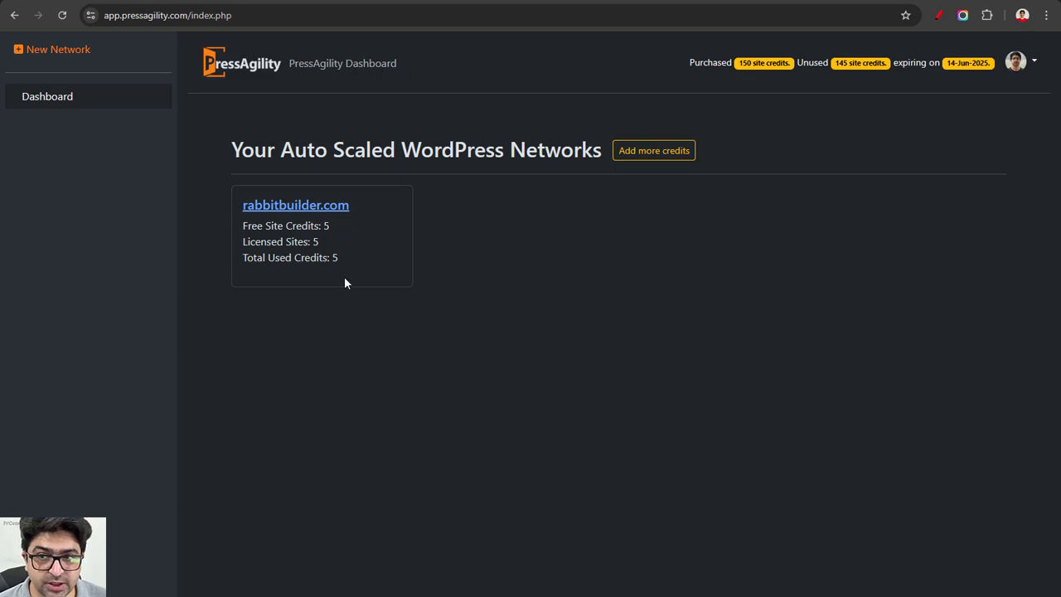
Step: Open the rabbitbuilder.com network dashboard and review the license configuration dialog without changing it
left_click(318, 210)
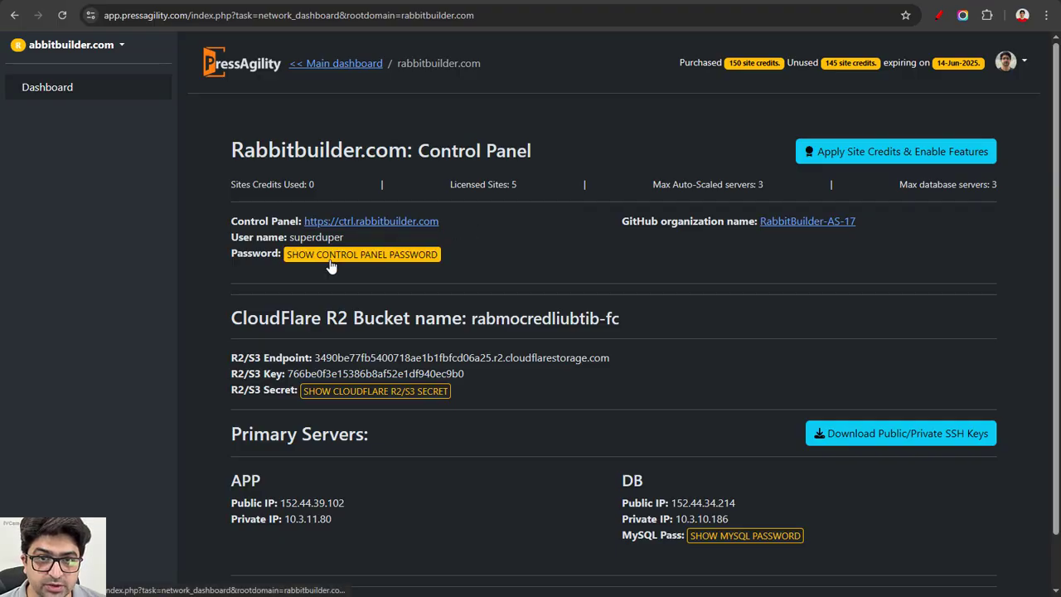
left_click(916, 154)
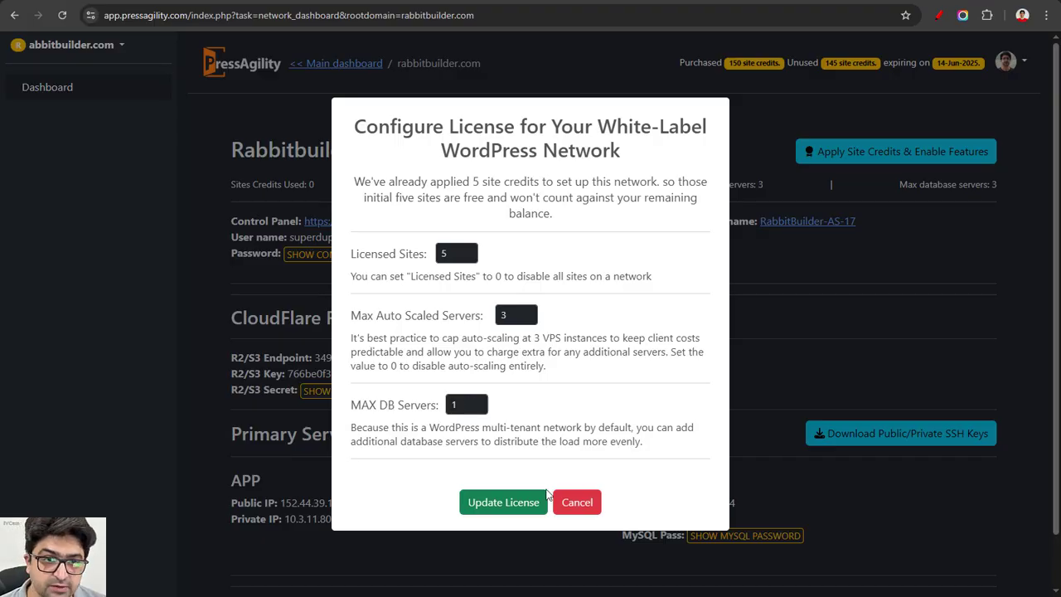
left_click(577, 503)
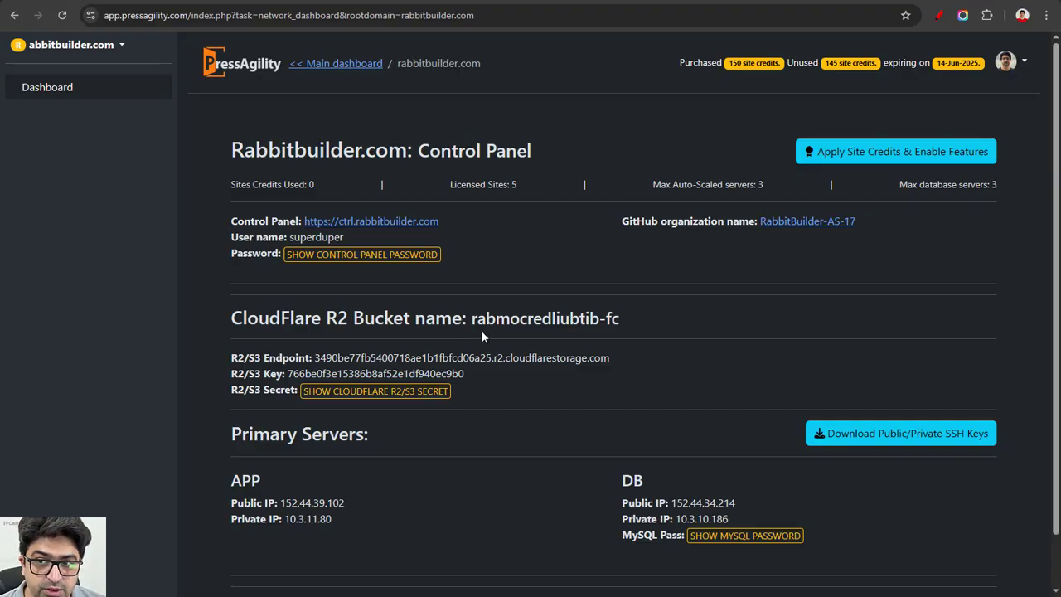
Step: Open the network's control panel link and sign in with the saved credentials to review it
left_click(397, 222)
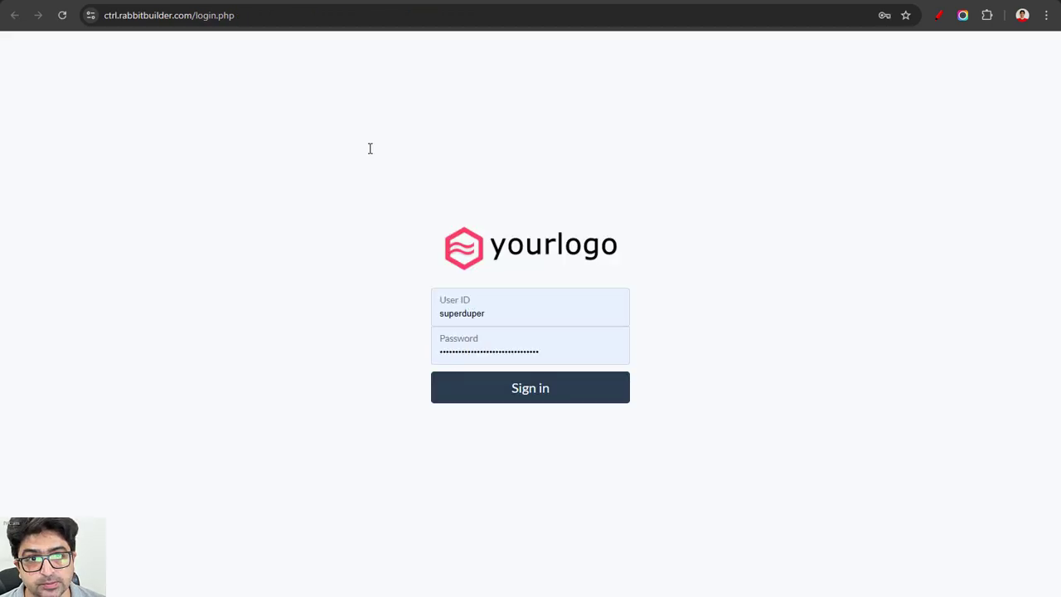
key("ctrl+w")
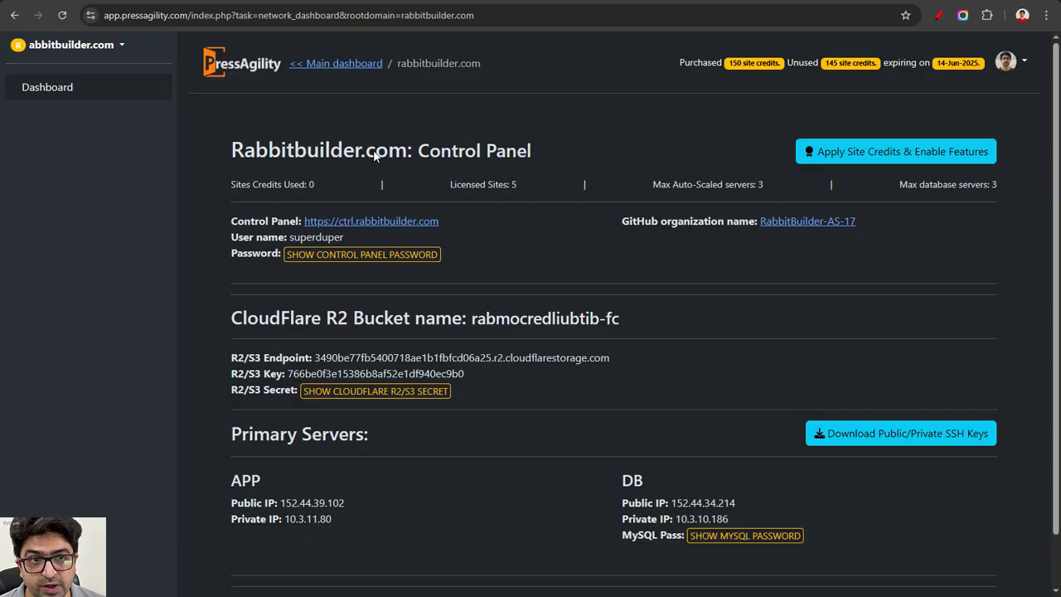
left_click(527, 388)
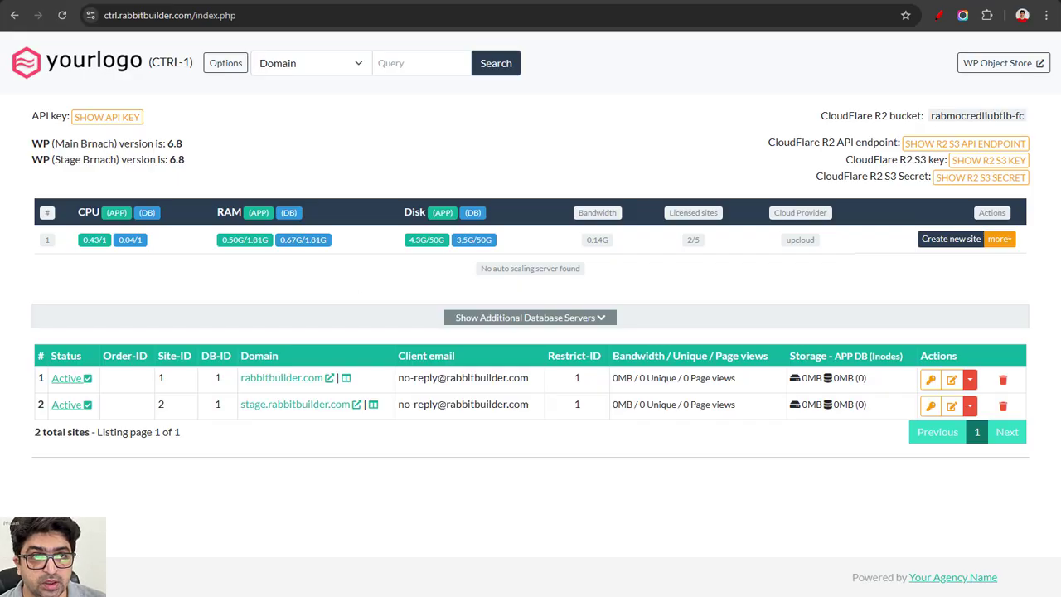
key("ctrl+w")
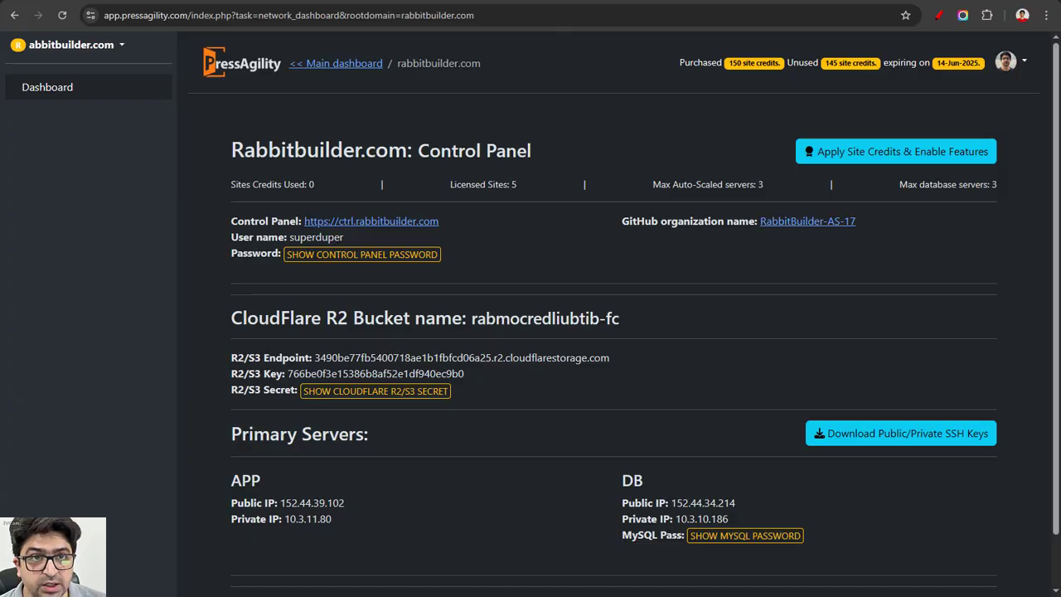
left_click(526, 1)
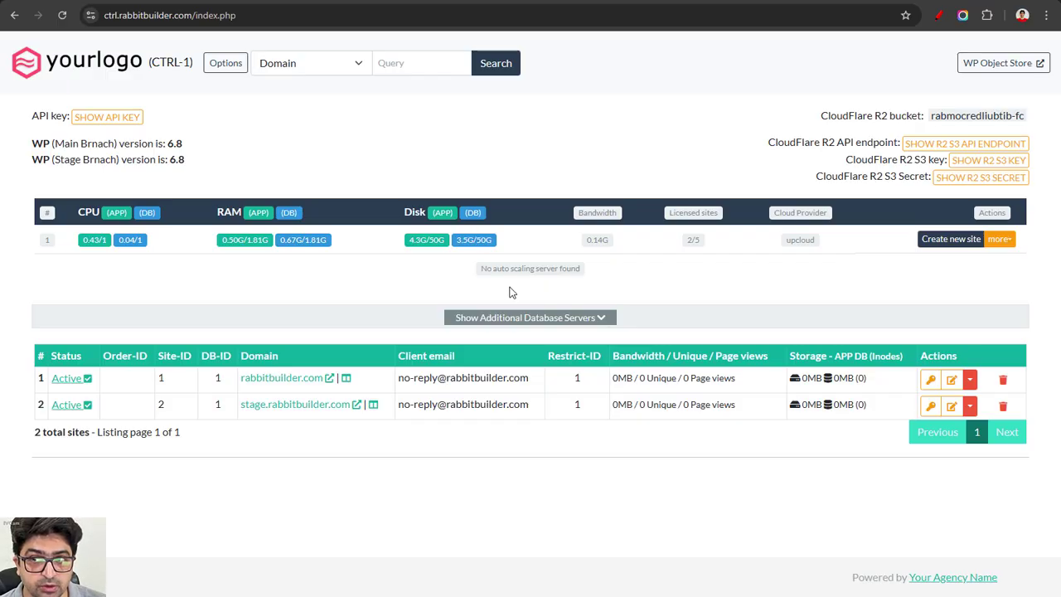